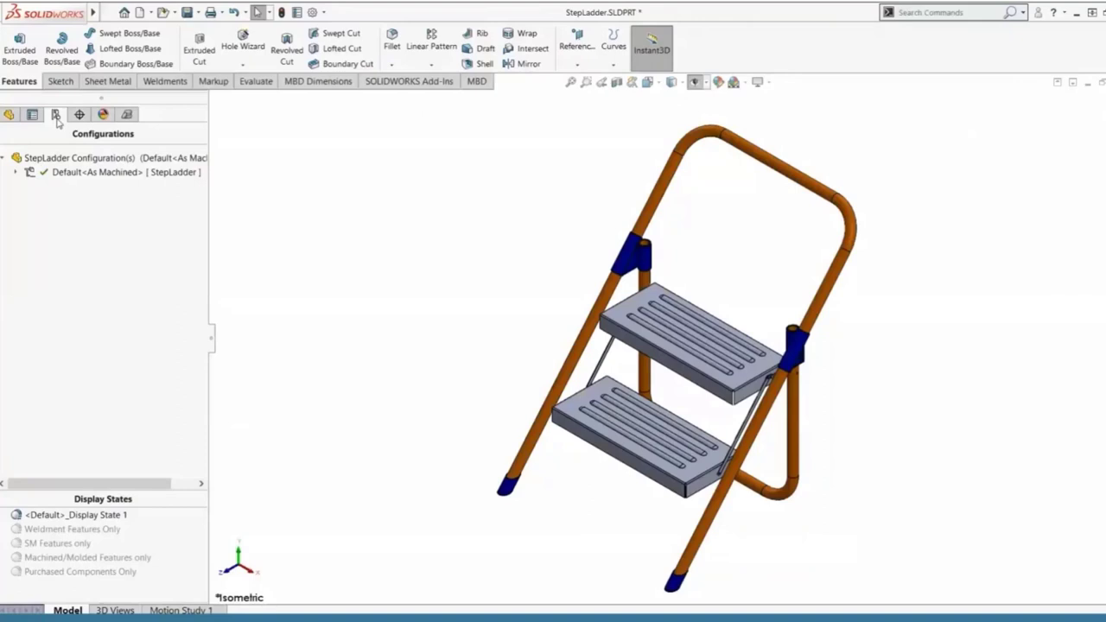
Switch through the display states for weldment features, SM features, machined/molded features and purchased components
double_click(97, 528)
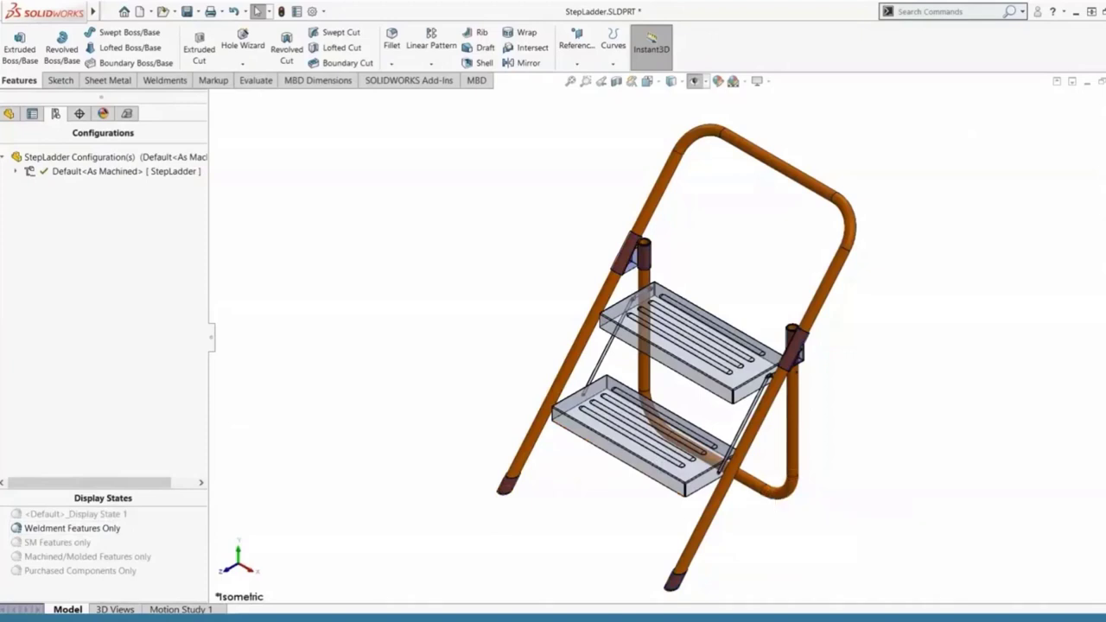
double_click(75, 543)
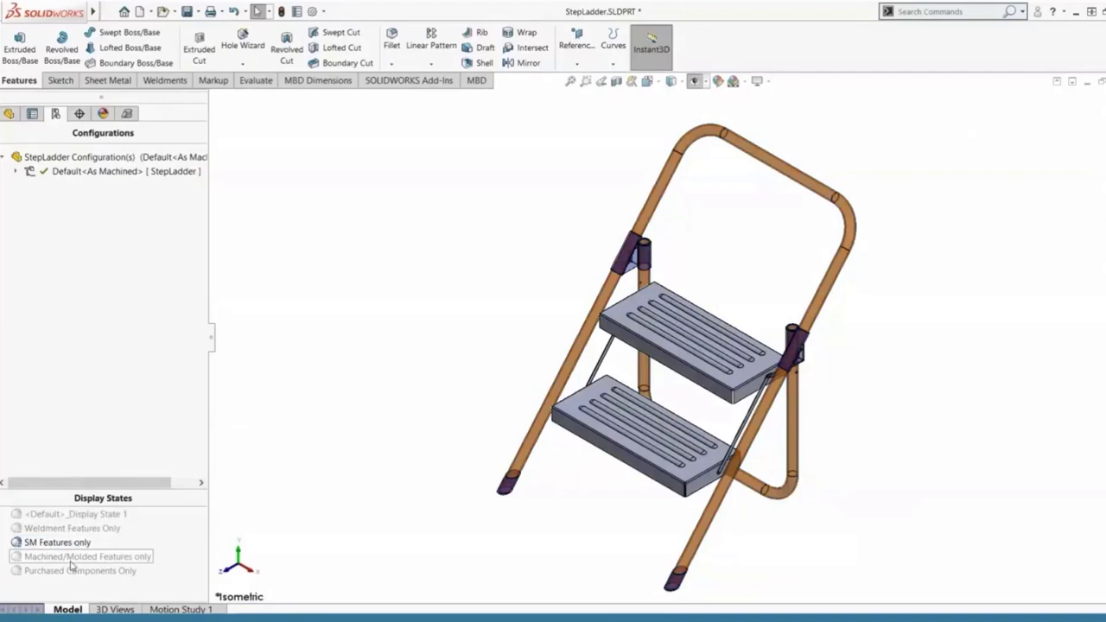
double_click(72, 558)
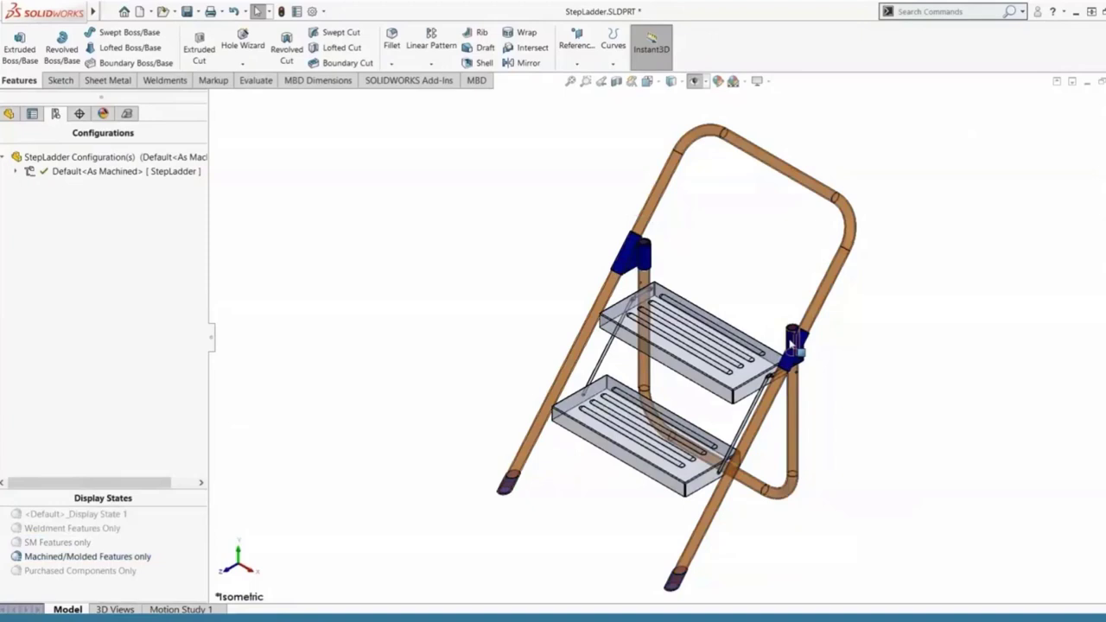
double_click(107, 572)
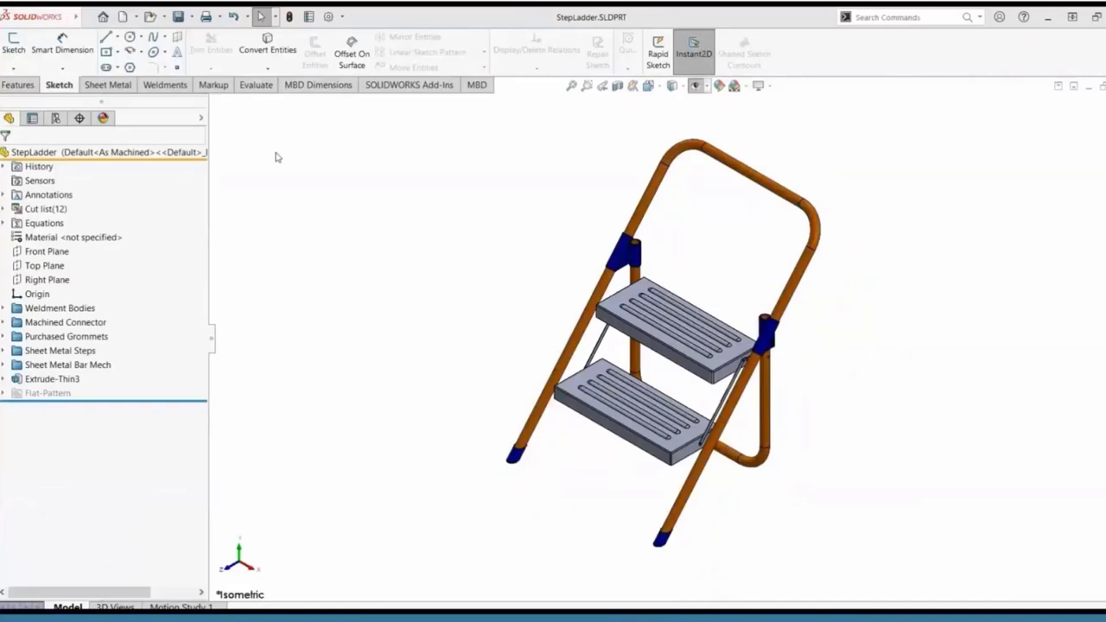
Start the Costing tool for the step ladder part
left_click(256, 86)
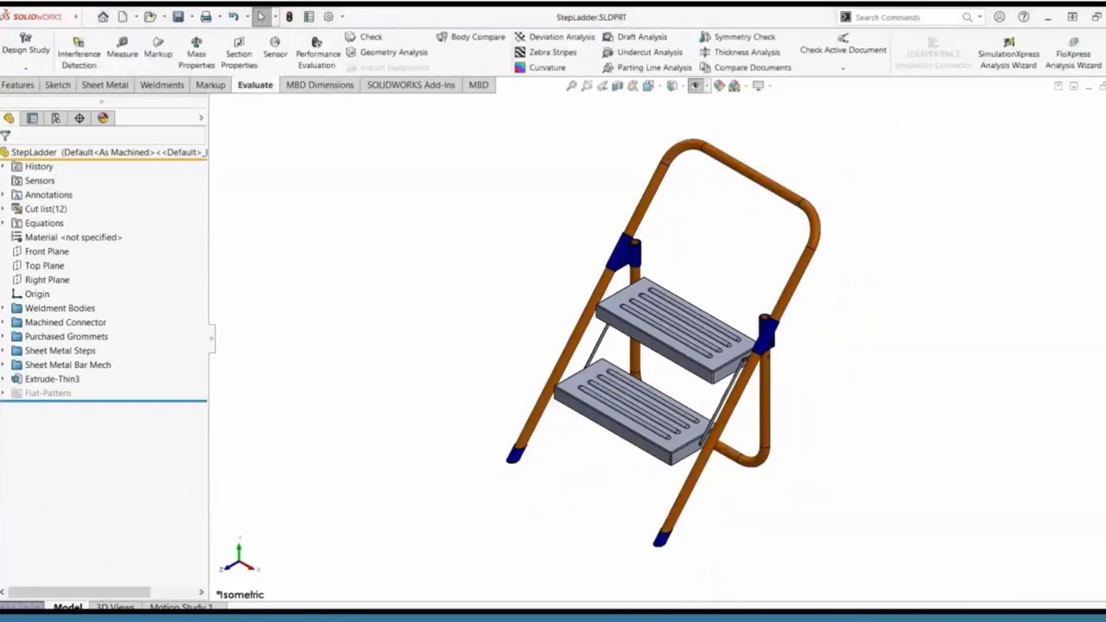
left_click(1101, 62)
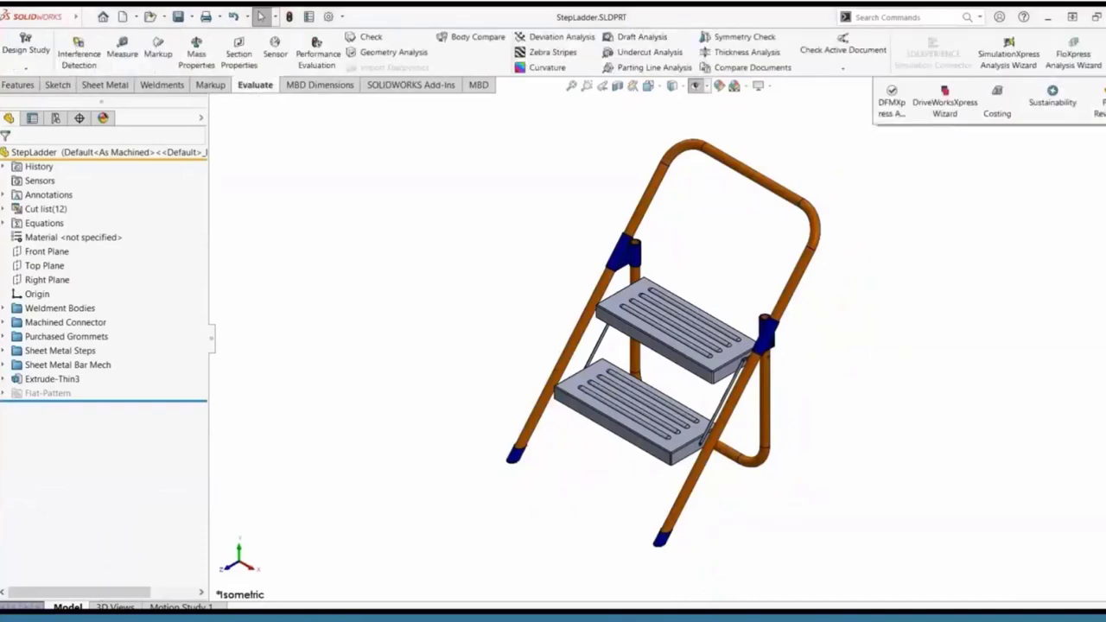
left_click(998, 108)
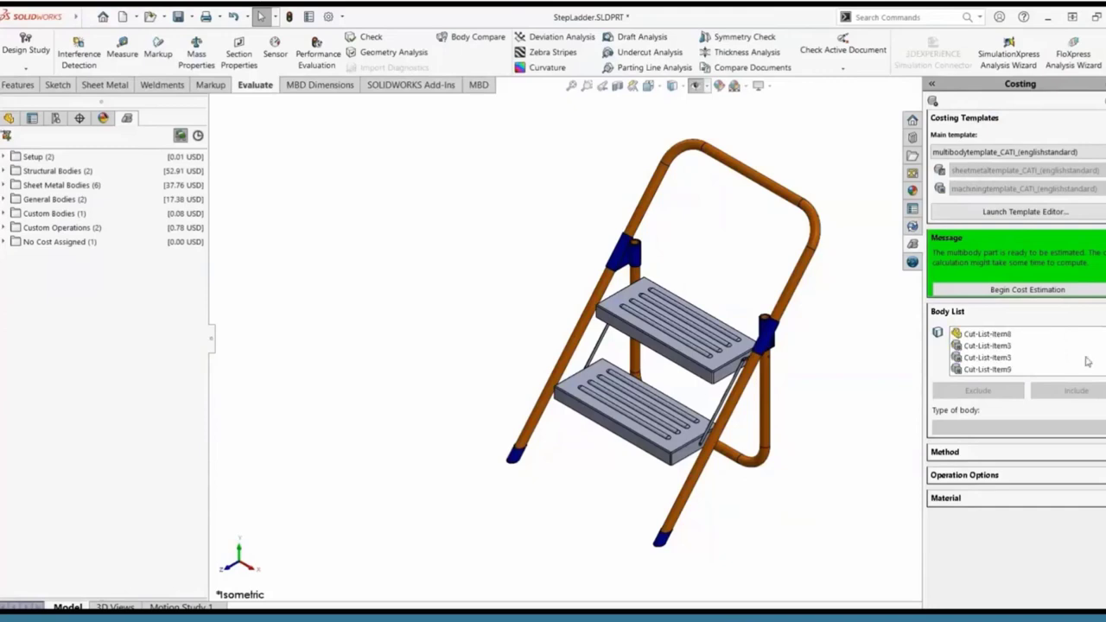
Set the costing method of body Cut-List-Item3 to Plastic with ABS PC as its specific material
left_click(1007, 346)
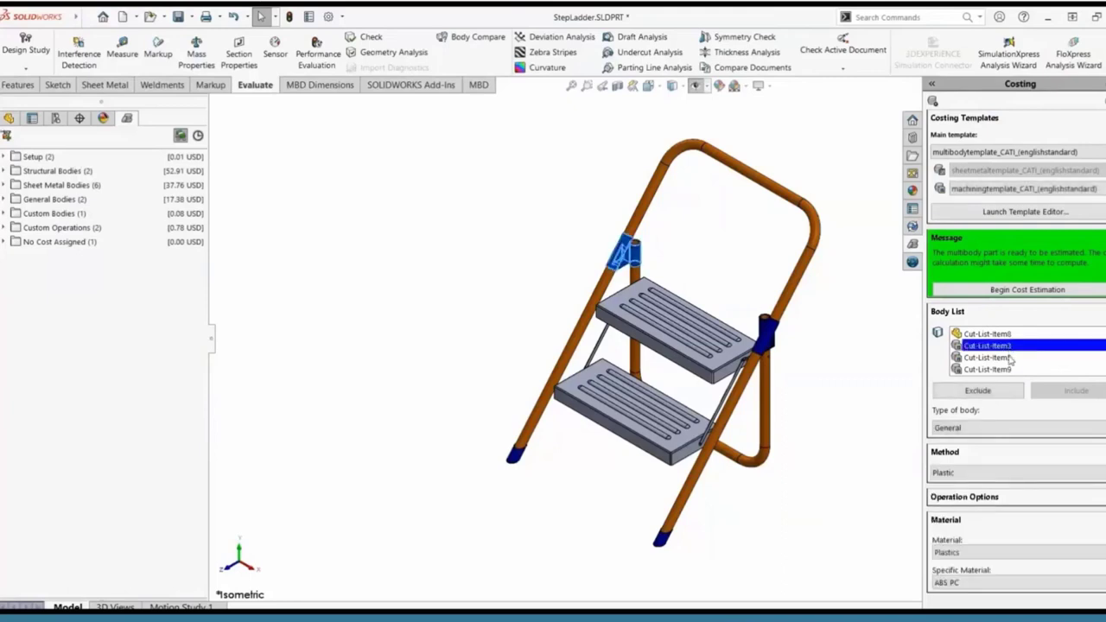
left_click(1018, 473)
left_click(1018, 475)
left_click(1016, 474)
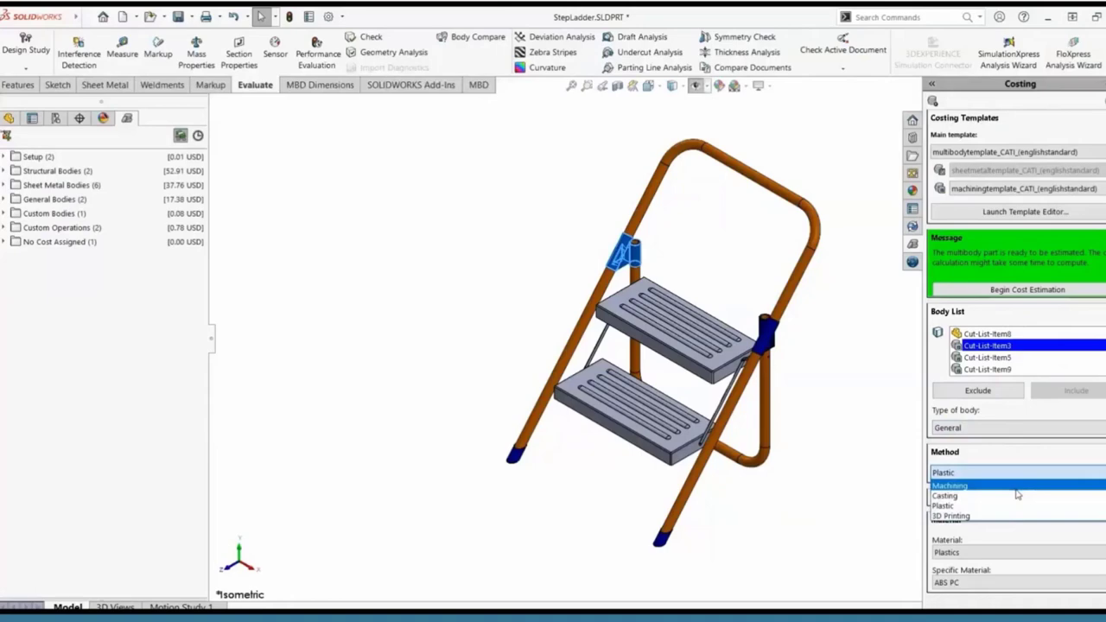
left_click(1016, 507)
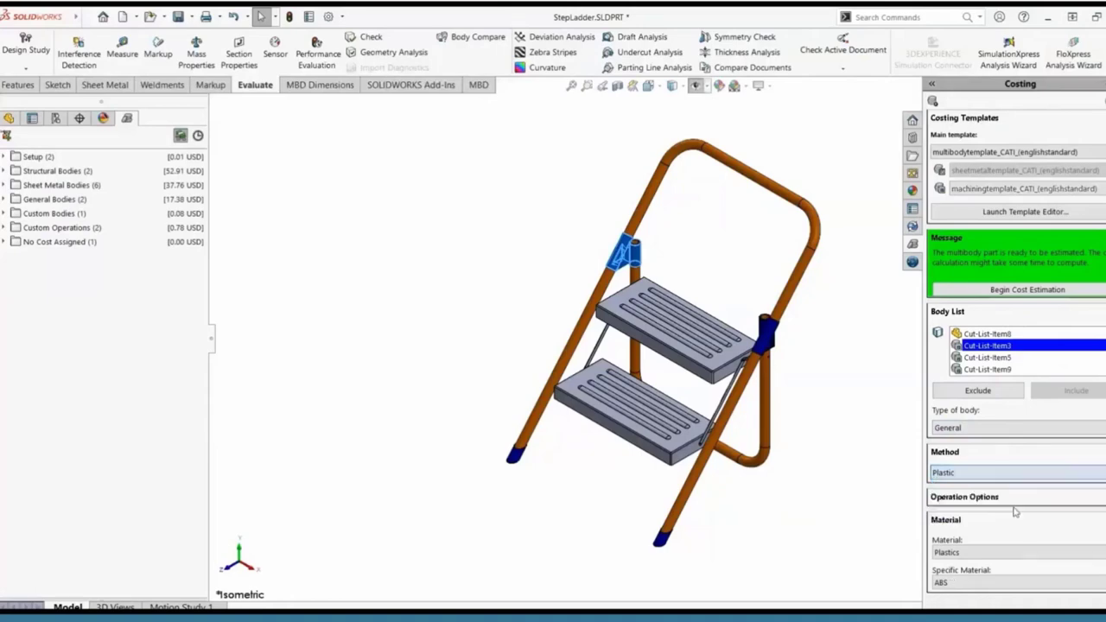
left_click(994, 583)
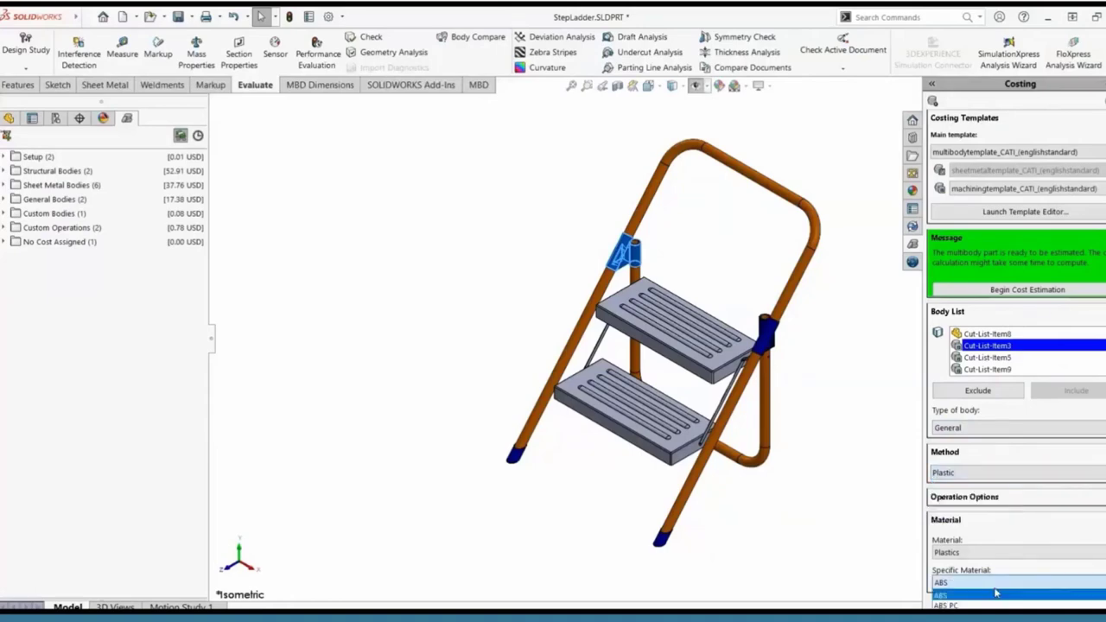
left_click(992, 606)
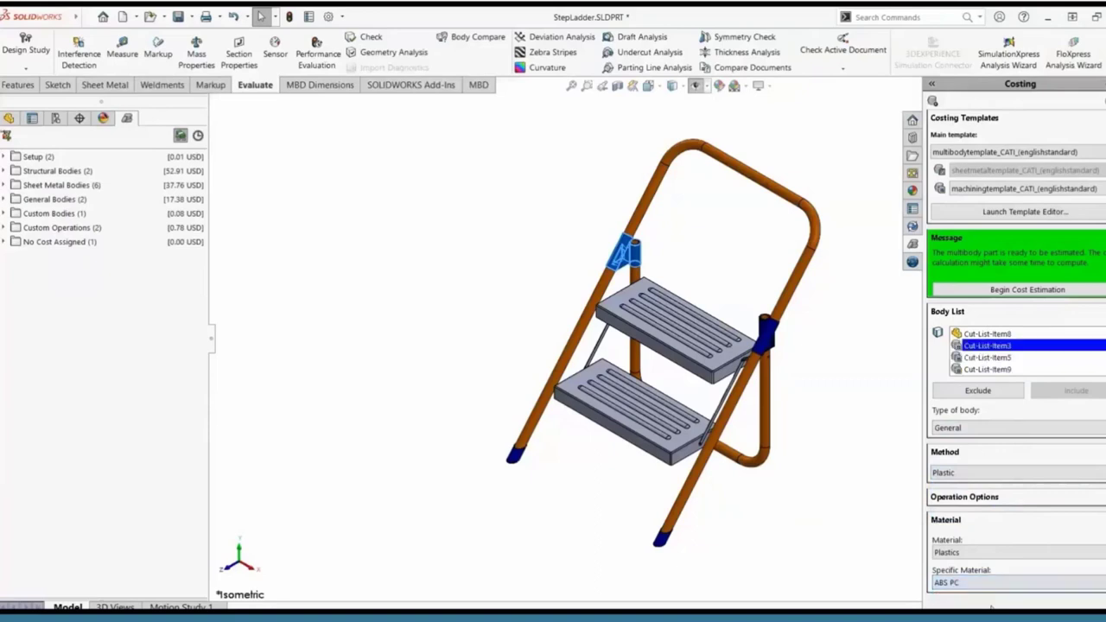
Make body Cut-List-Item9 a Custom/Removed Material body with a custom cost of 0.08 USD and begin the cost estimation
left_click(985, 357)
left_click(986, 369)
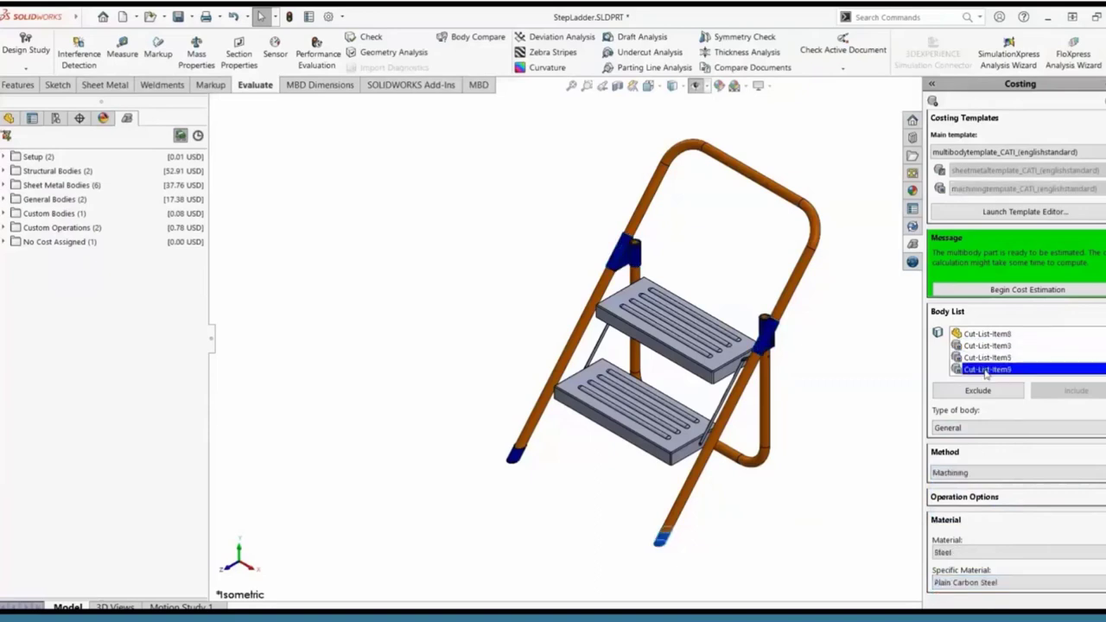
left_click(993, 435)
left_click(1002, 449)
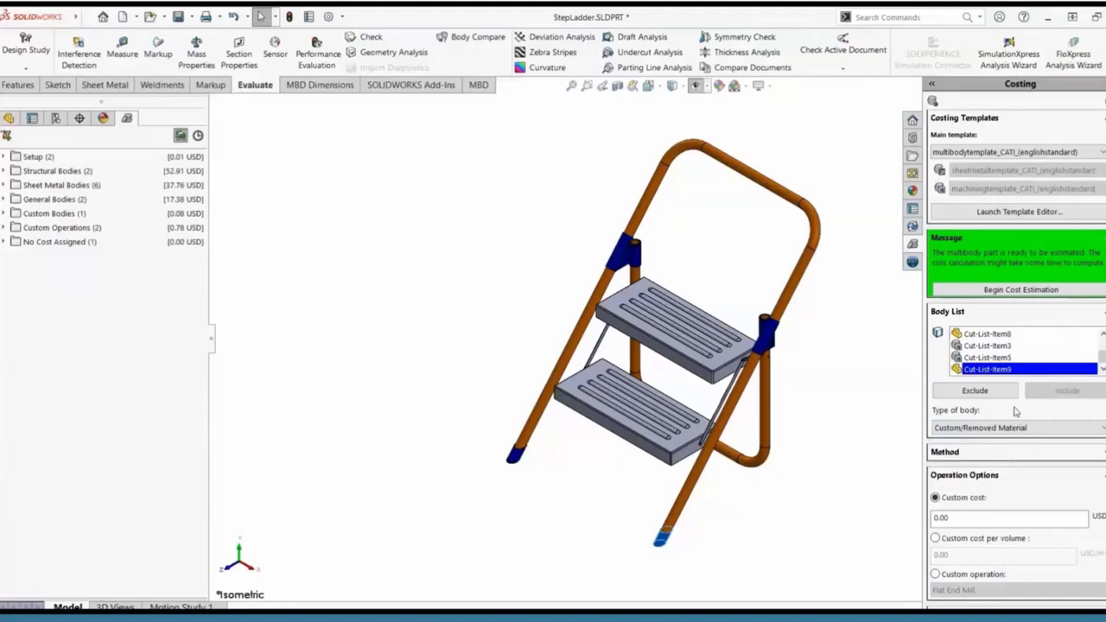
left_click(962, 517)
key("BackSpace")
type("8")
left_click(1044, 291)
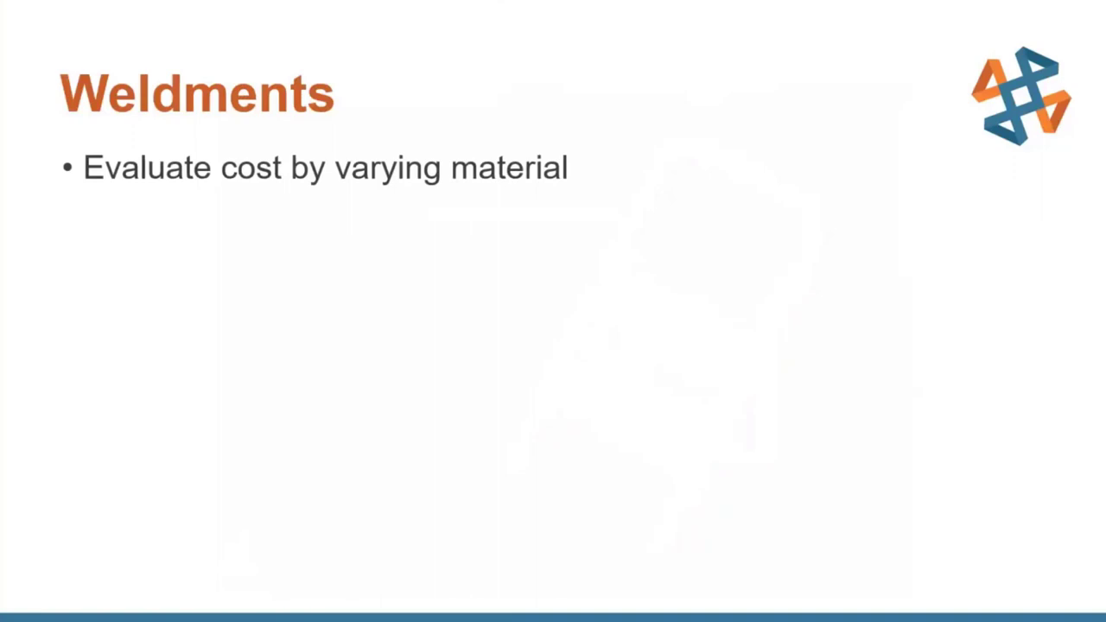
key("Right")
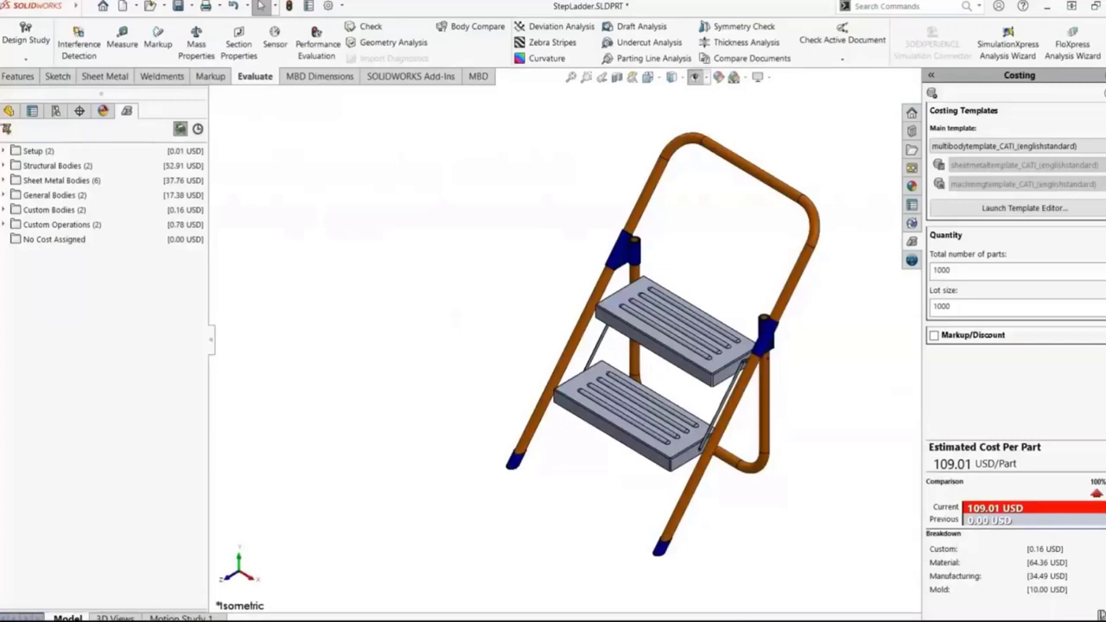
Open the costing of the first PIPE, SCH 40, 1.00 DIA. structural body and set its material to Steel, Plain Carbon Steel
double_click(44, 168)
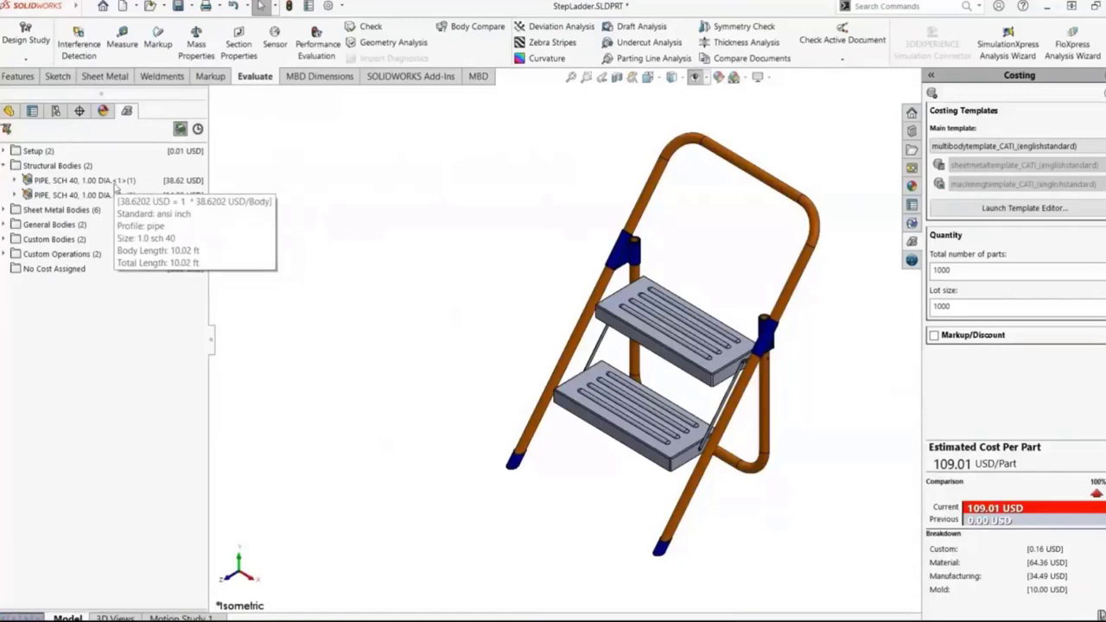
left_click(114, 181)
double_click(114, 182)
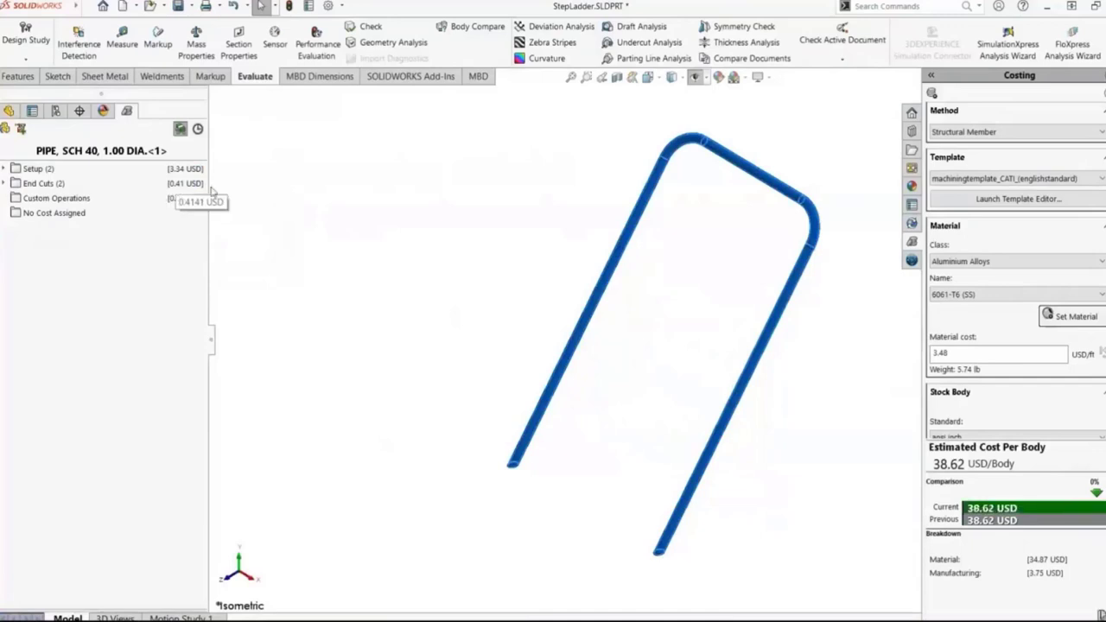
left_click(1037, 262)
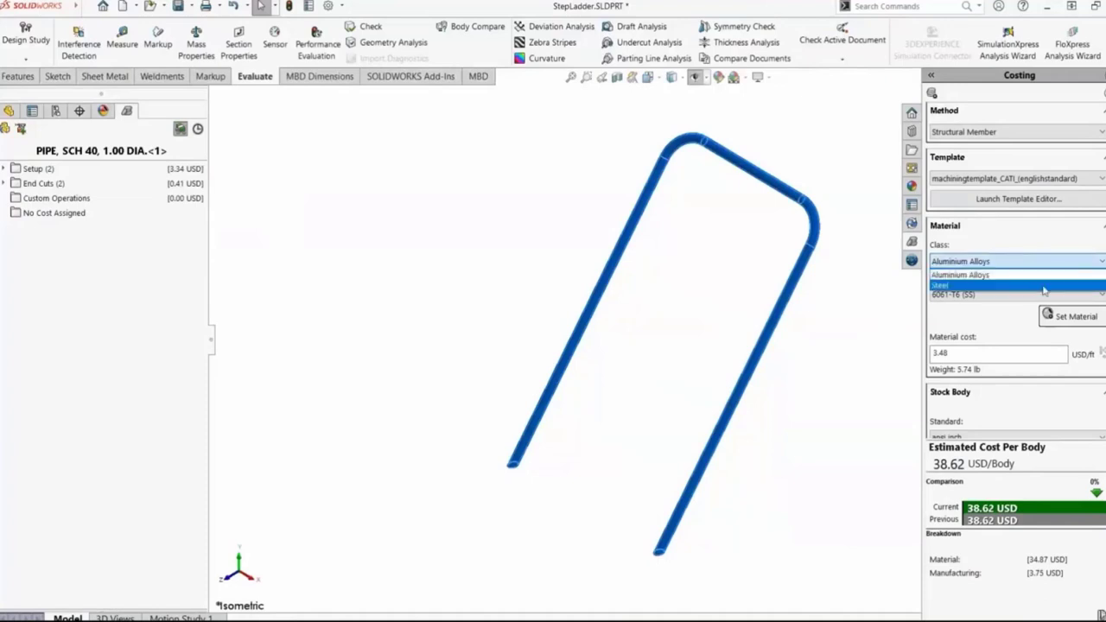
left_click(1043, 286)
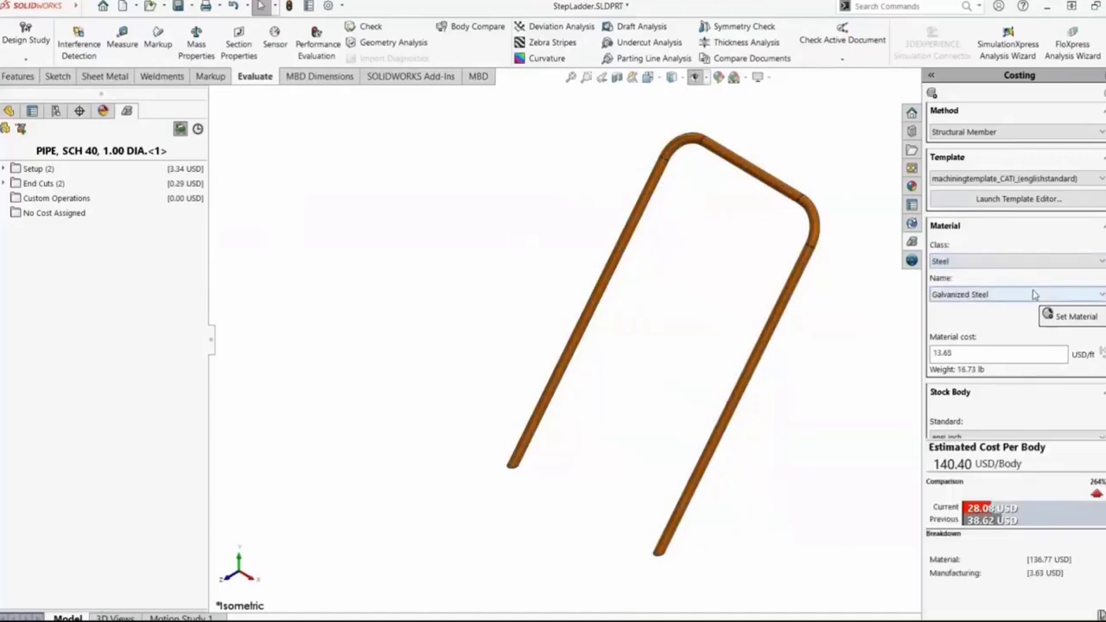
left_click(1035, 294)
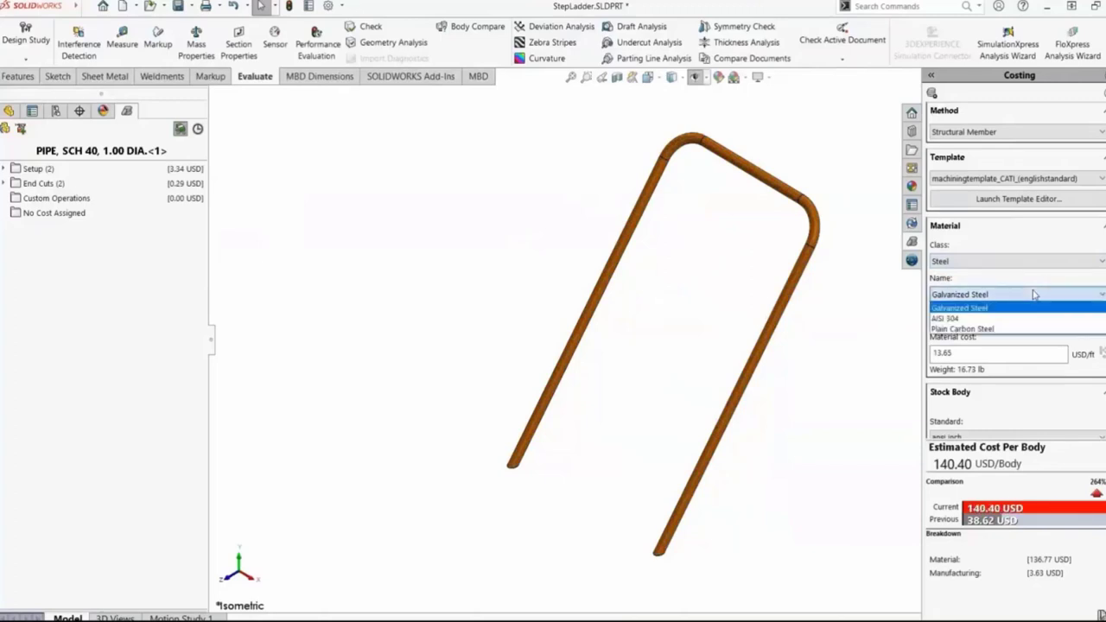
left_click(1019, 329)
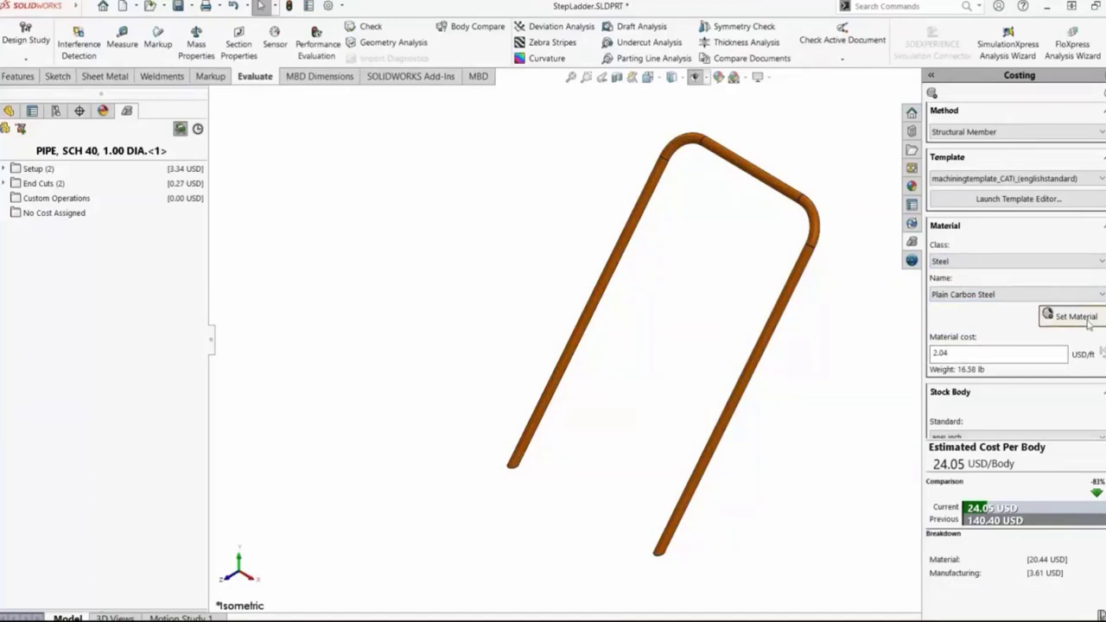
Set the pipe's stock body size to 1.0 sch 40
scroll(1090, 323, "down", 1)
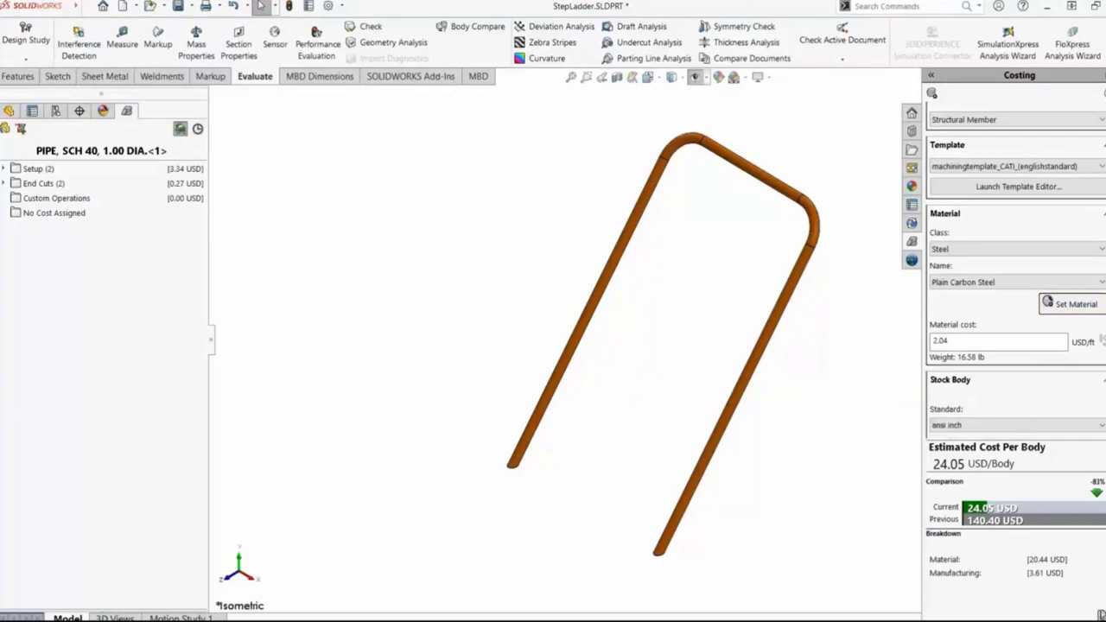
scroll(1015, 268, "down", 4)
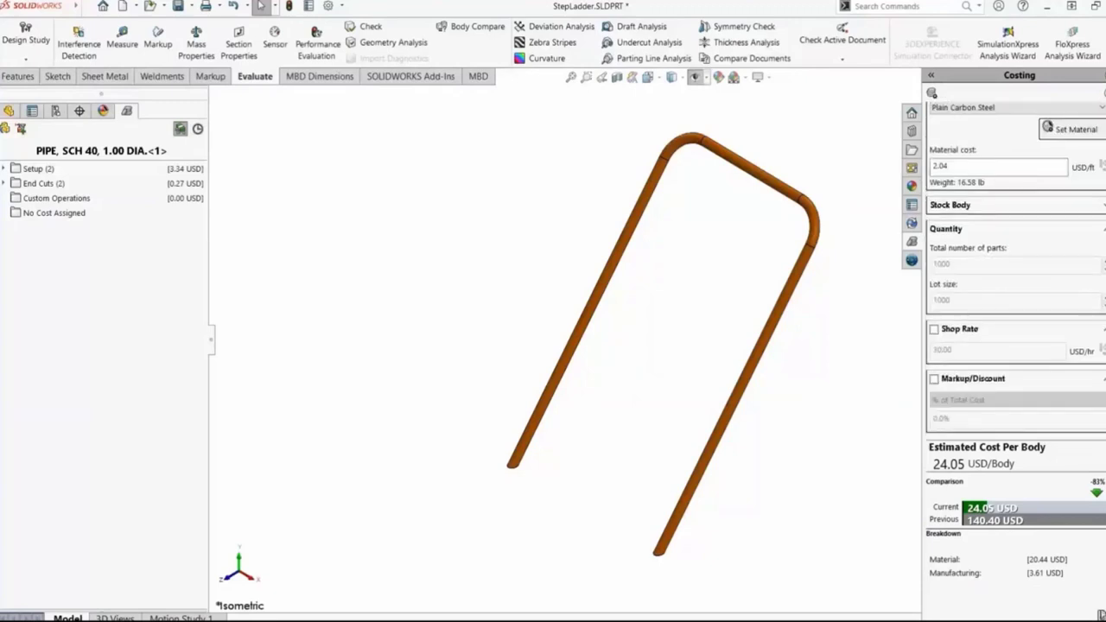
left_click(1102, 208)
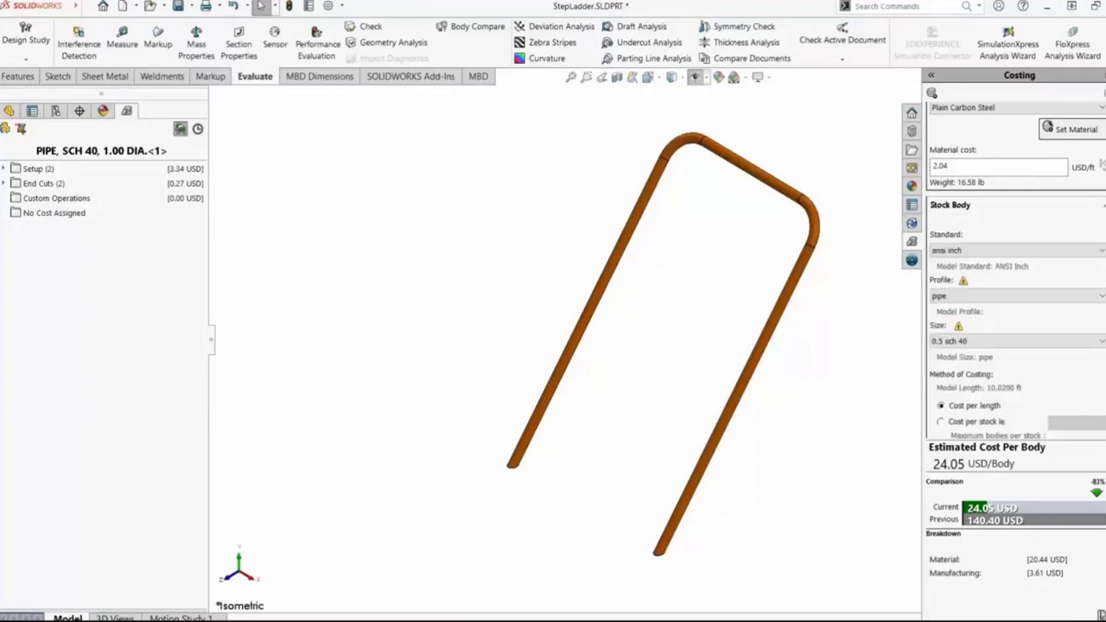
scroll(1080, 259, "down", 2)
left_click(1089, 258)
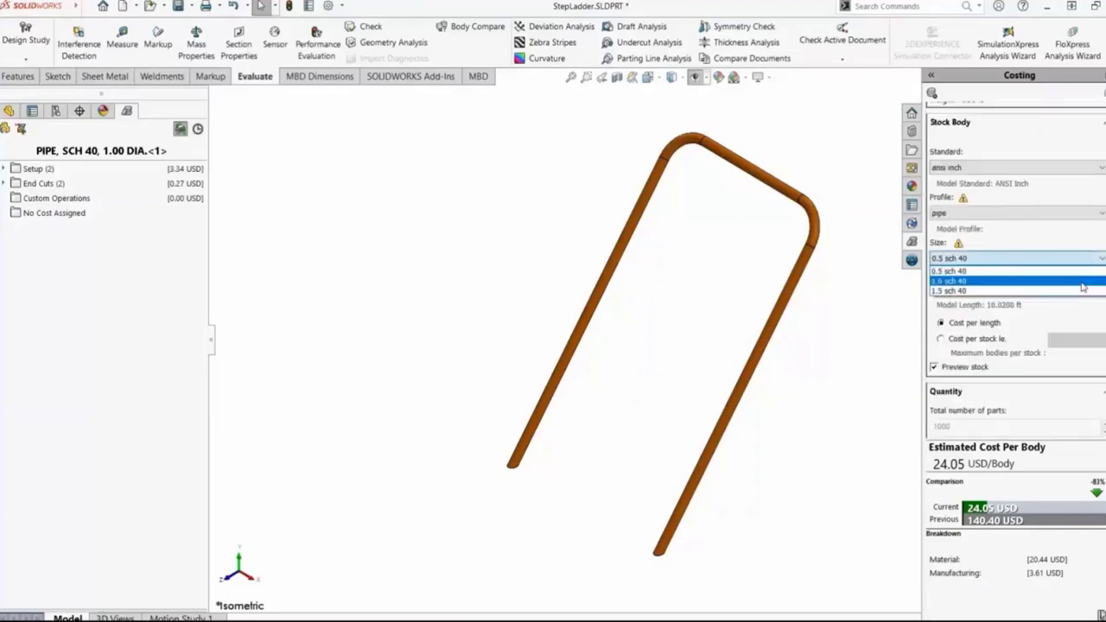
left_click(1082, 283)
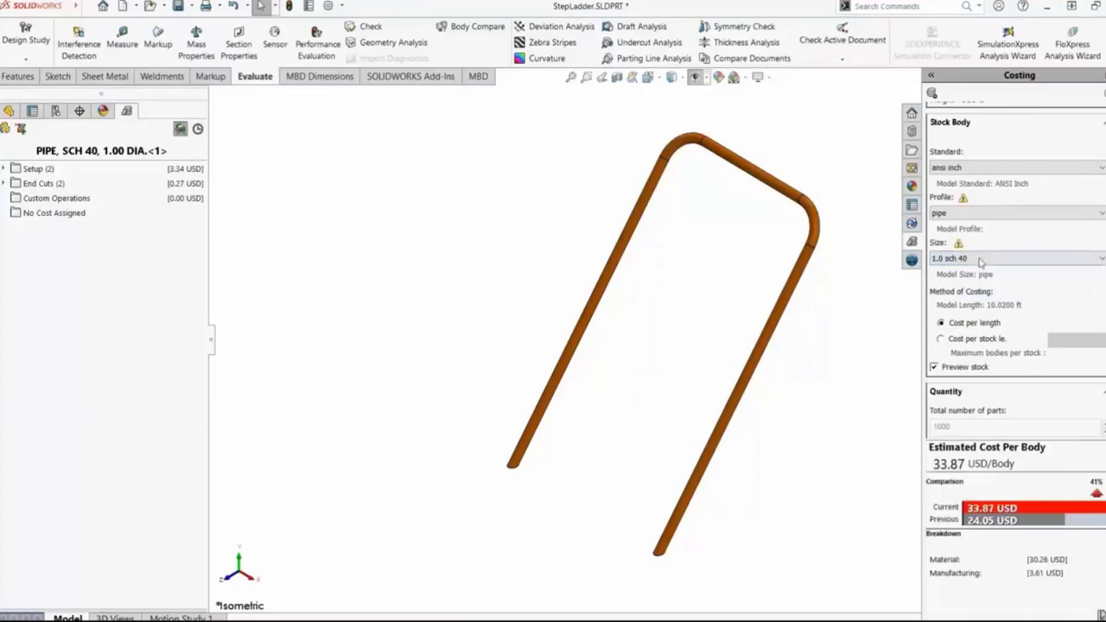
Change the pipe's method of costing to cost per stock length, using 15.00 ft stock
scroll(1015, 268, "down", 2)
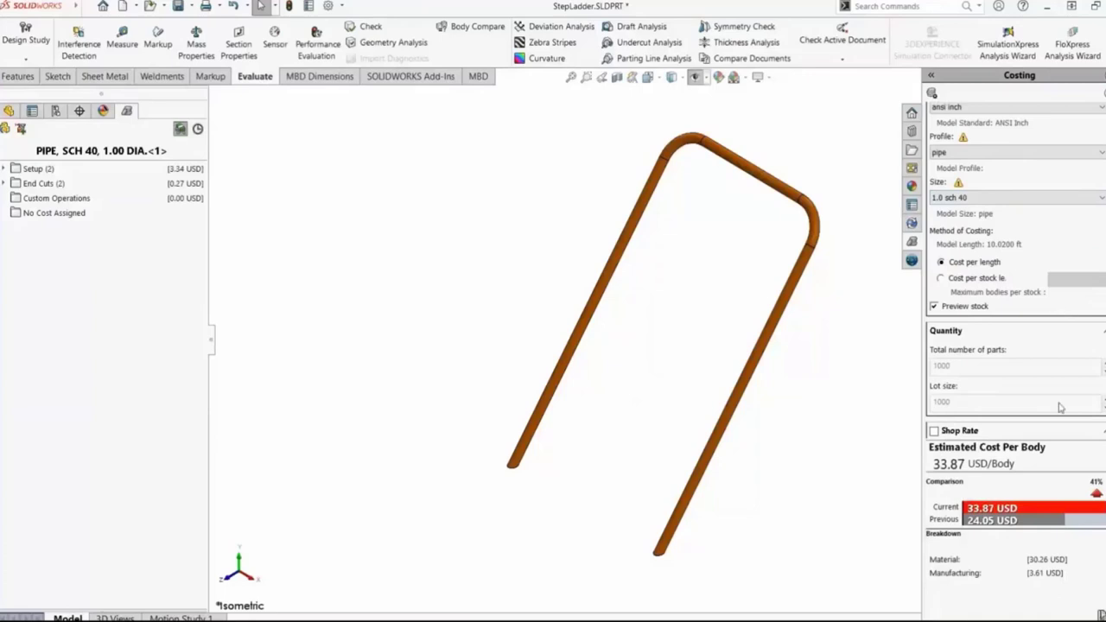
scroll(951, 233, "down", 1)
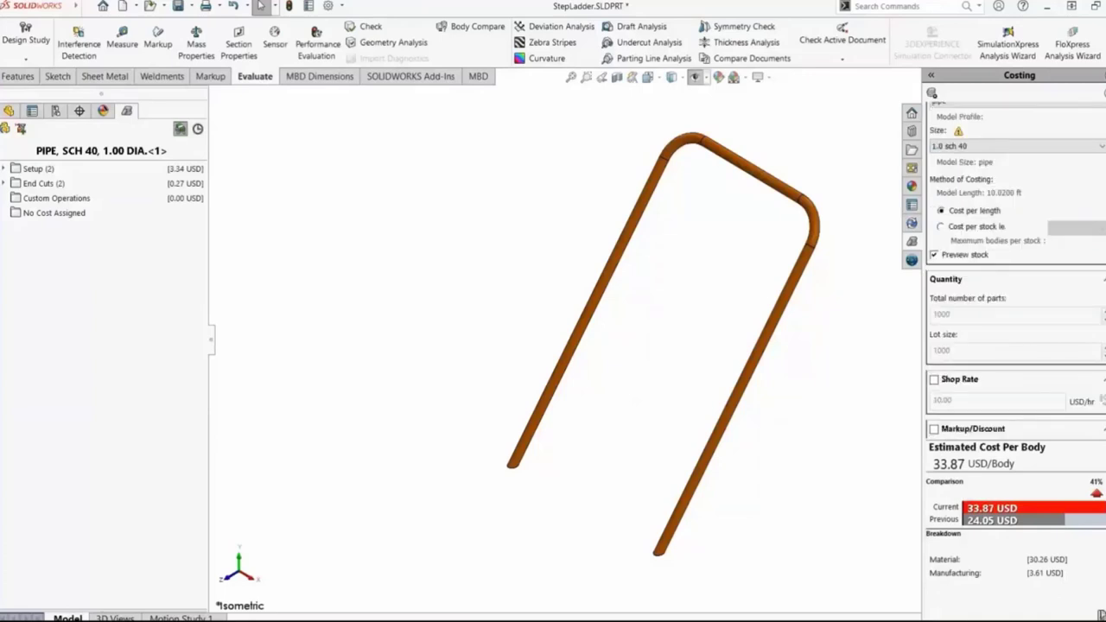
left_click(946, 227)
left_click(1101, 229)
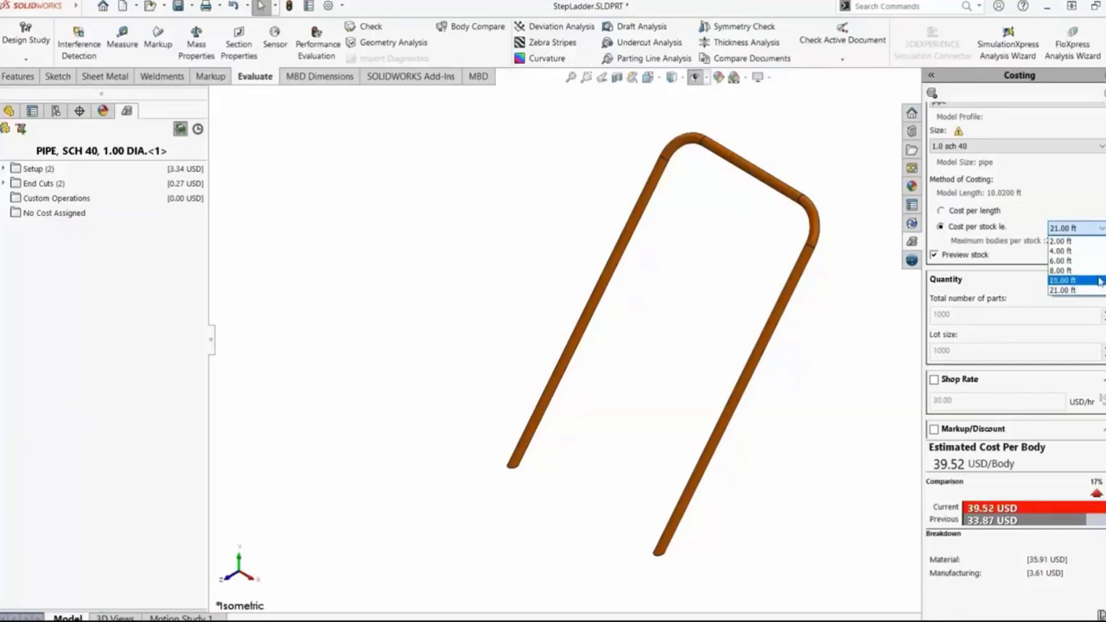
left_click(1065, 280)
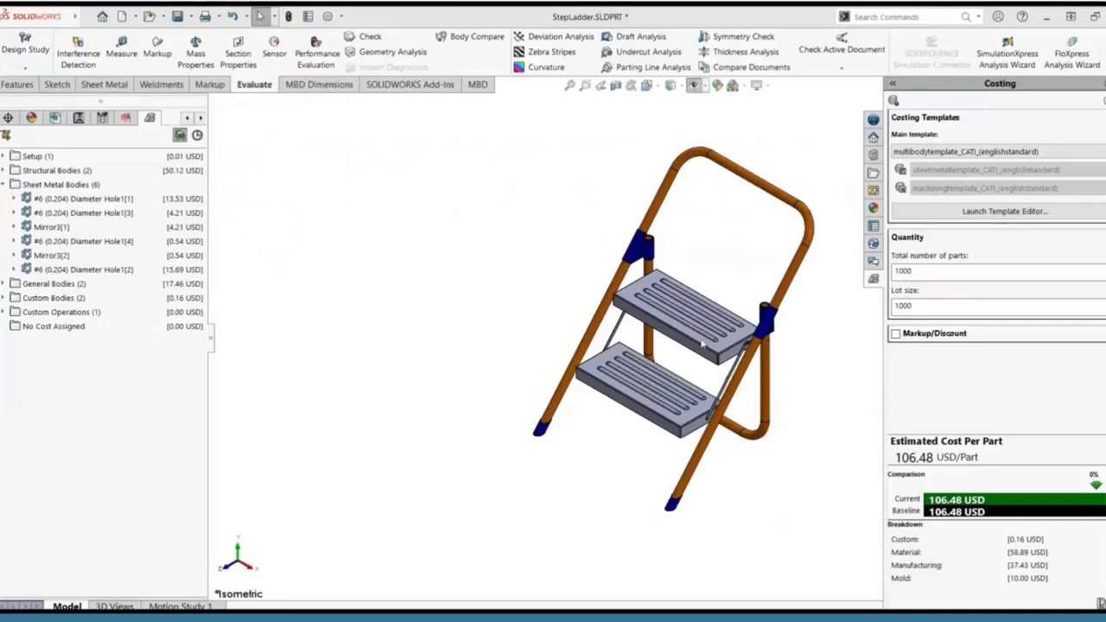
Open the costing of the sheet metal body #6 (0.204) Diameter Hole1[1]
left_click(115, 198)
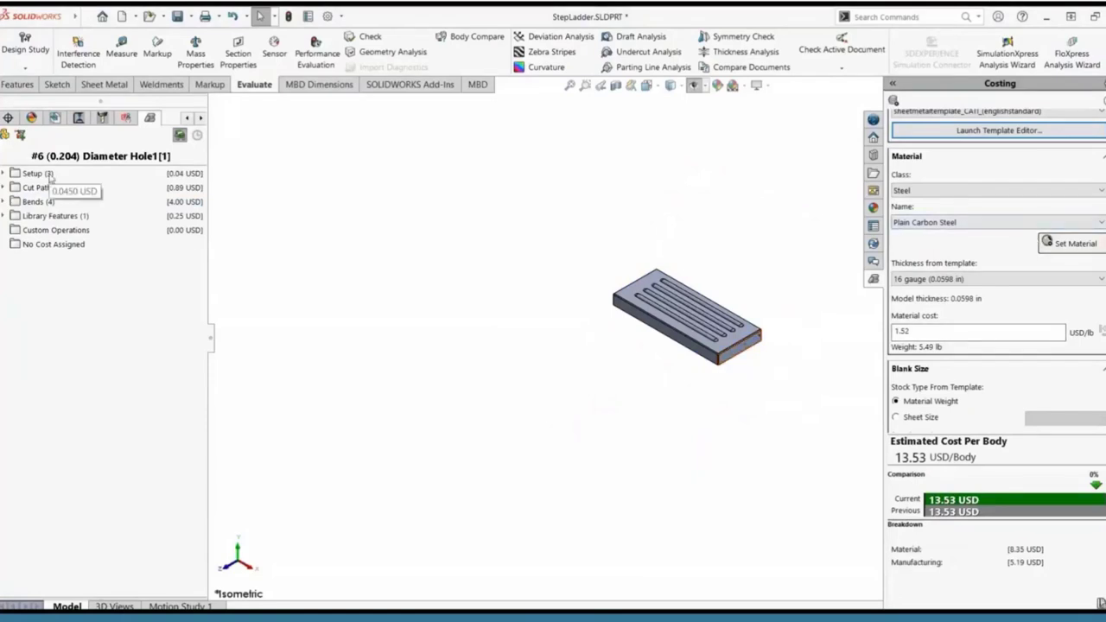
Try Water Jet as the cutting method for Cut Path 1, and return it to Laser
left_click(4, 189)
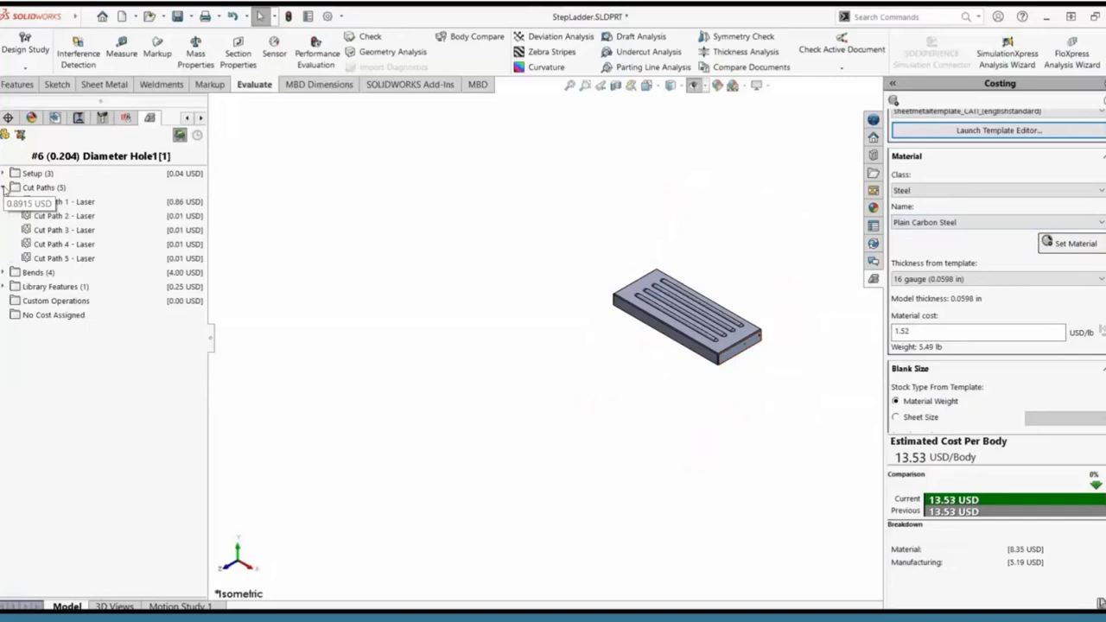
mouse_move(71, 208)
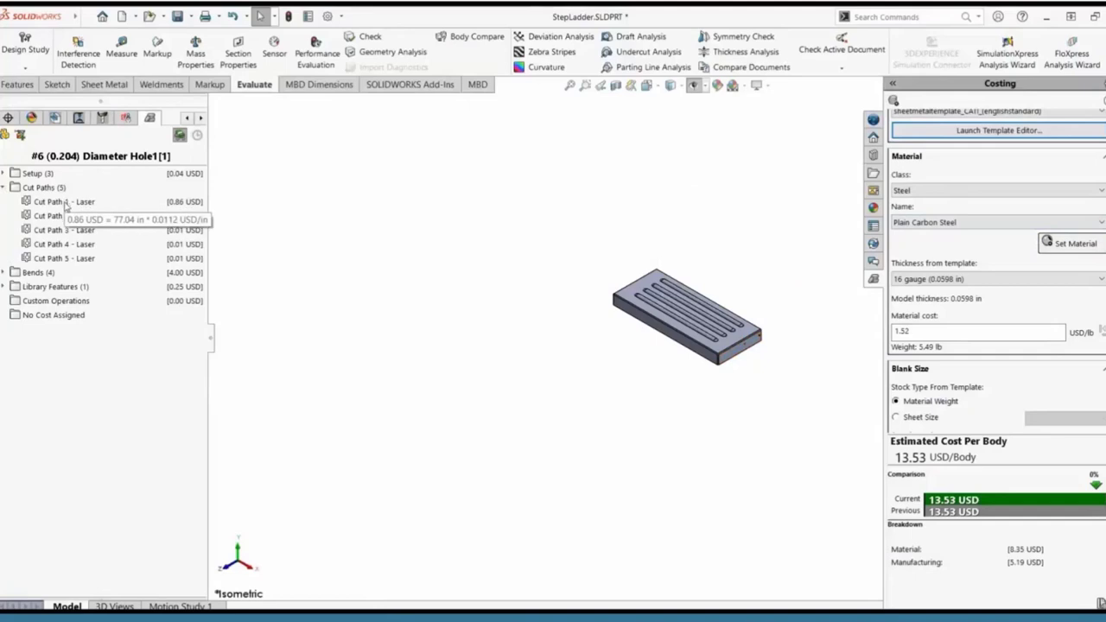
right_click(73, 206)
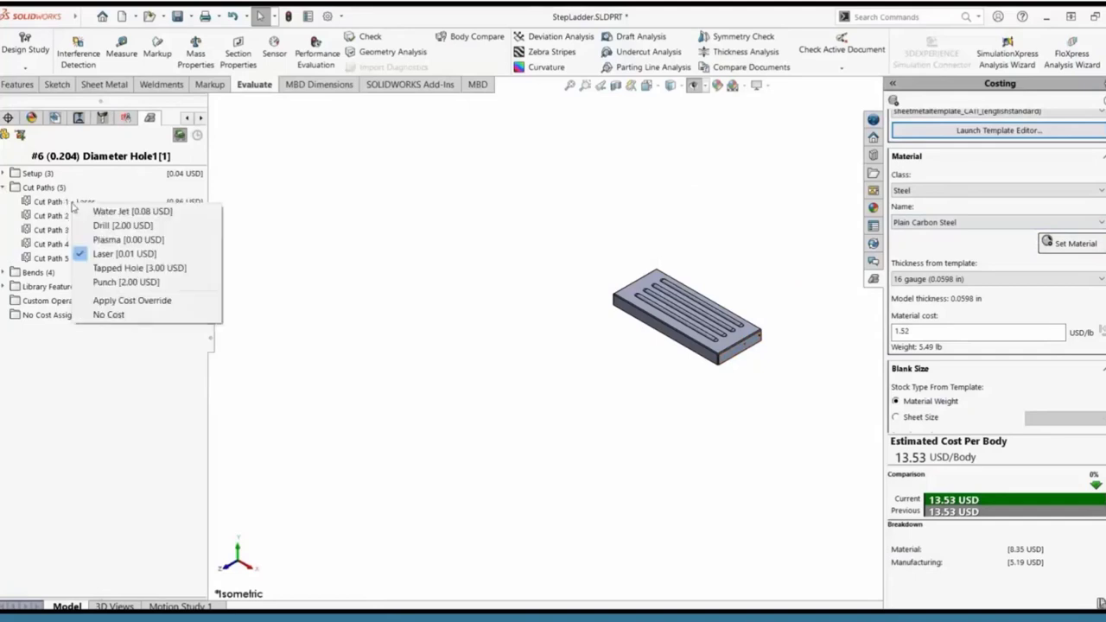
left_click(195, 212)
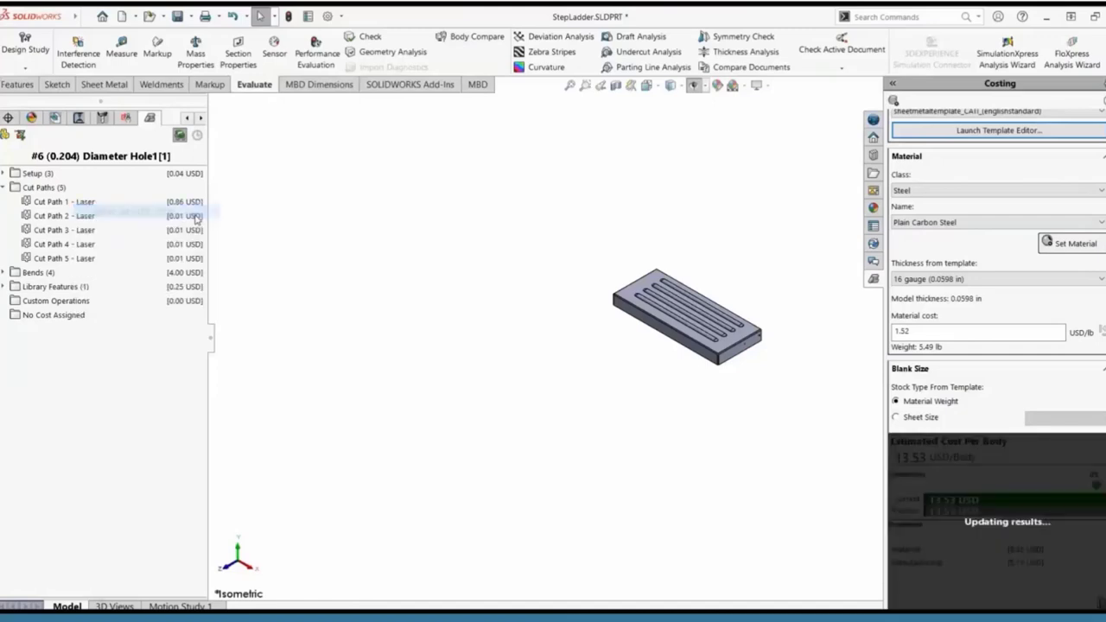
right_click(188, 226)
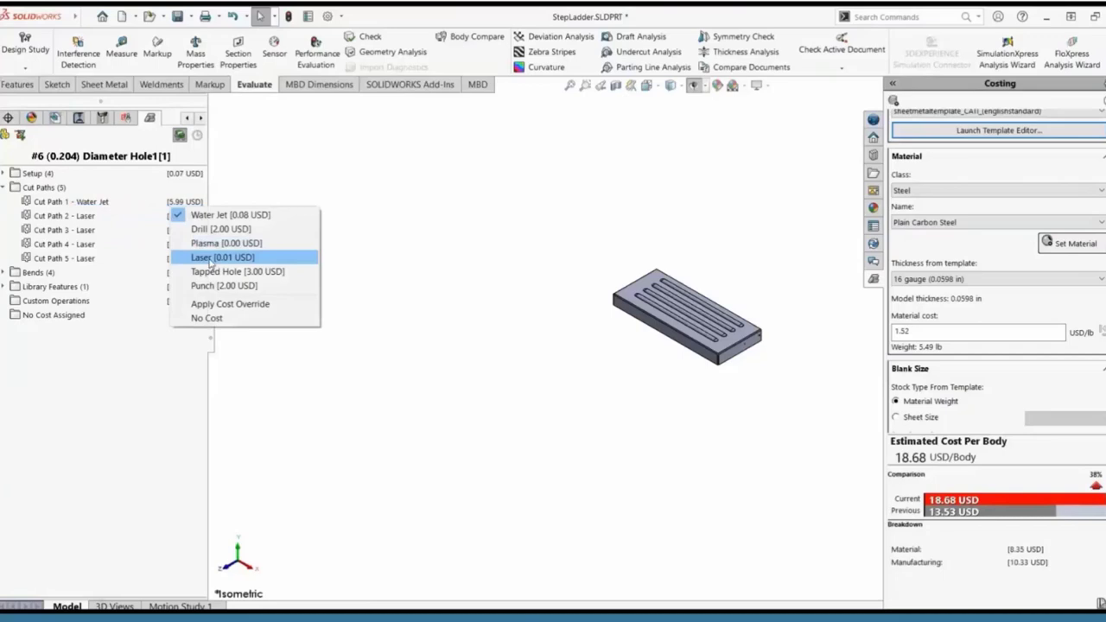
left_click(208, 259)
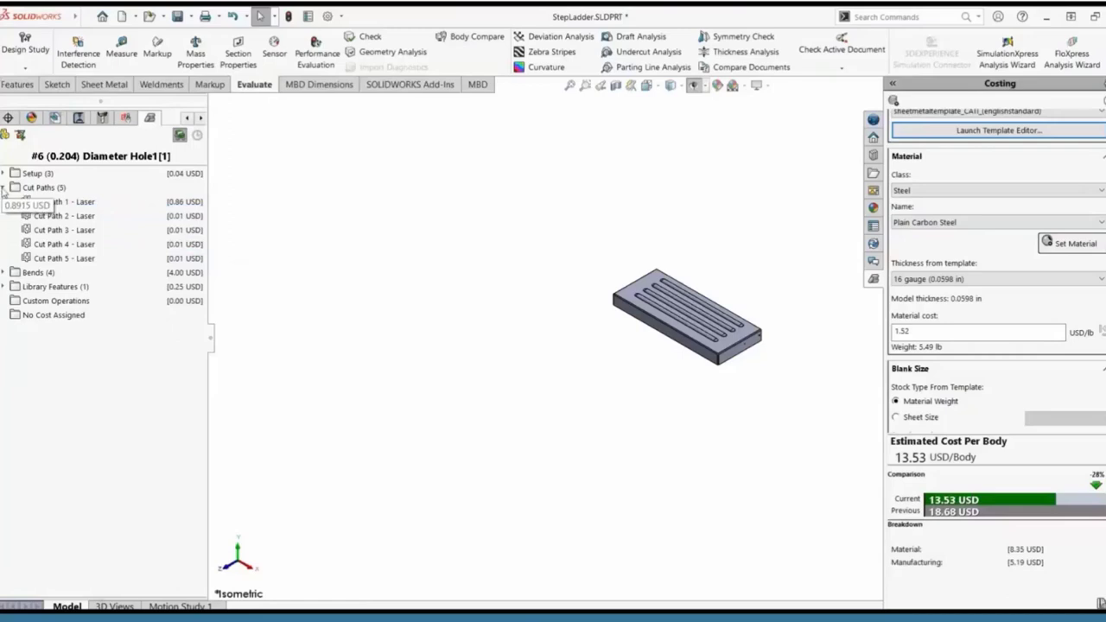
left_click(3, 187)
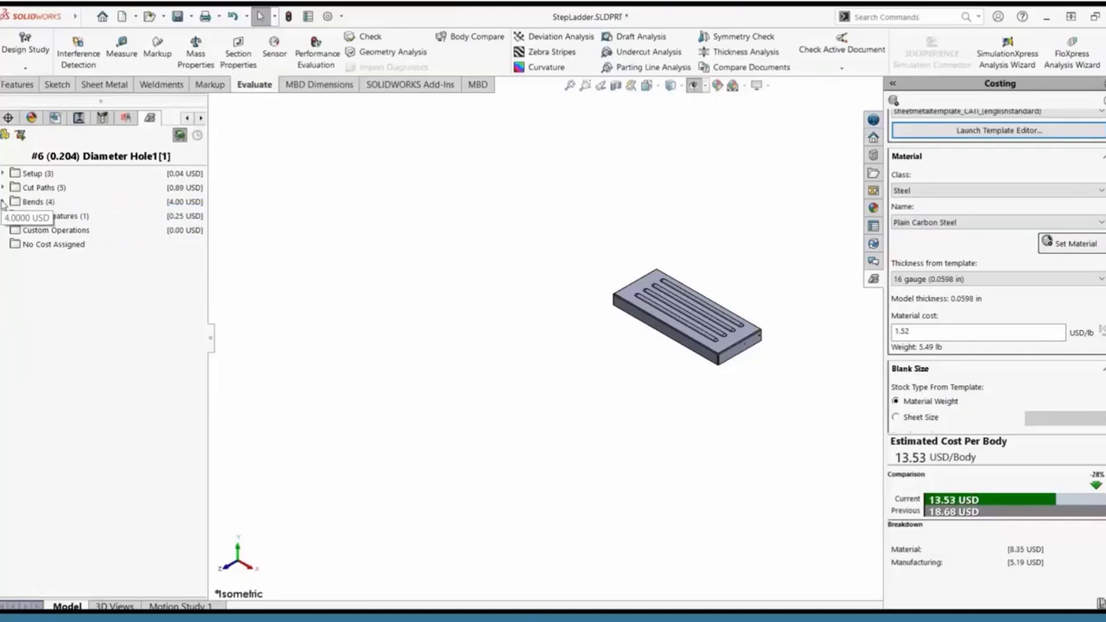
Assign No Cost to the SharpBend1 and SharpBend3 bends of the step tread
left_click(3, 201)
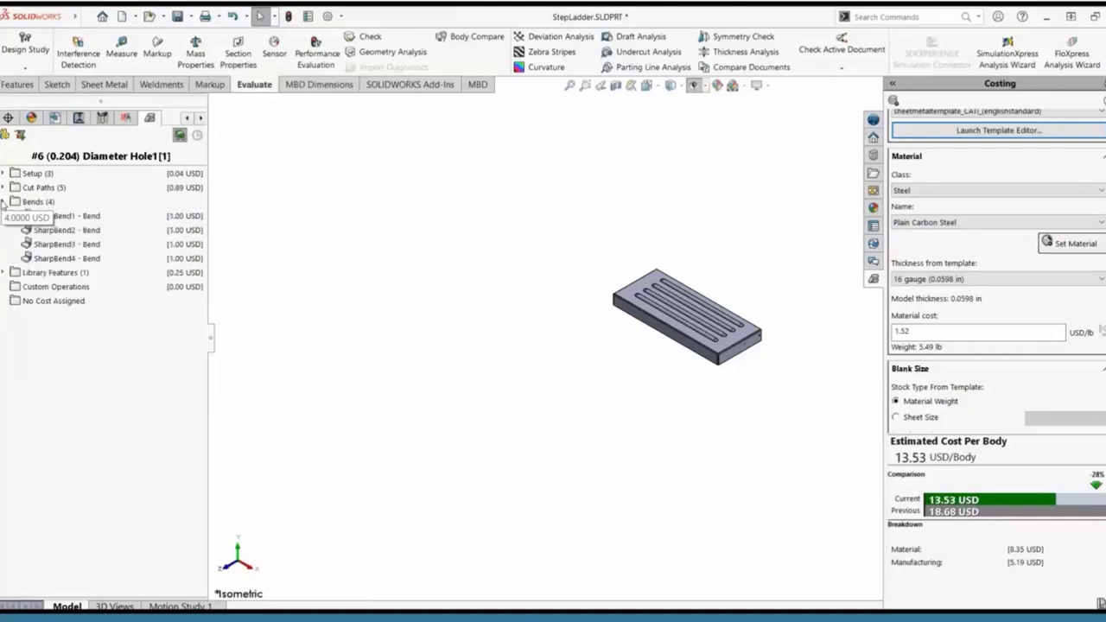
right_click(73, 228)
left_click(59, 216)
right_click(57, 216)
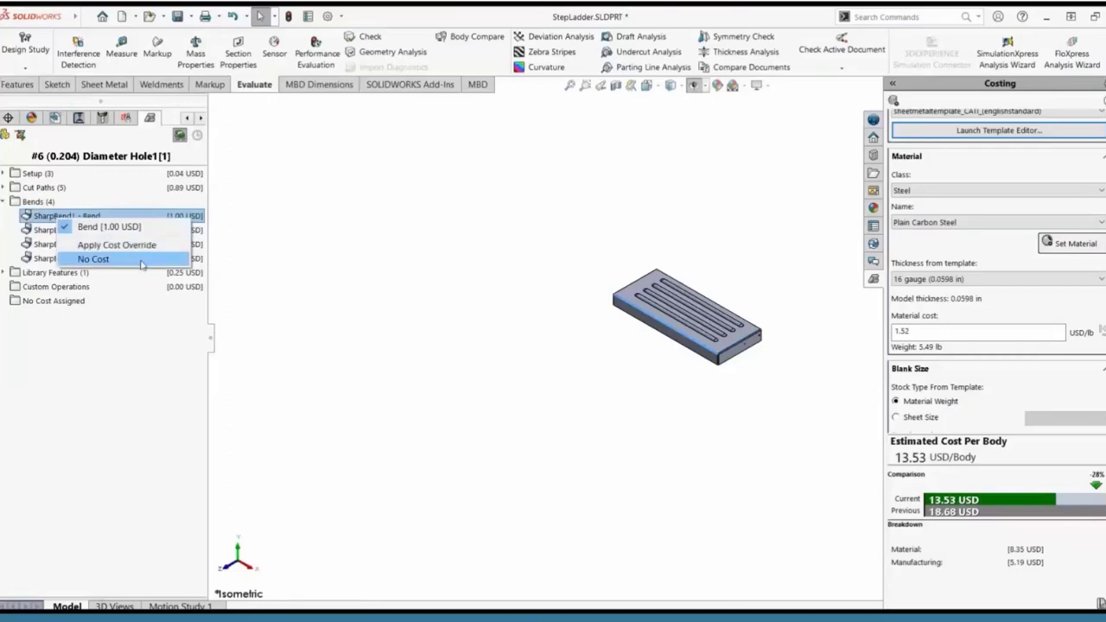
left_click(142, 263)
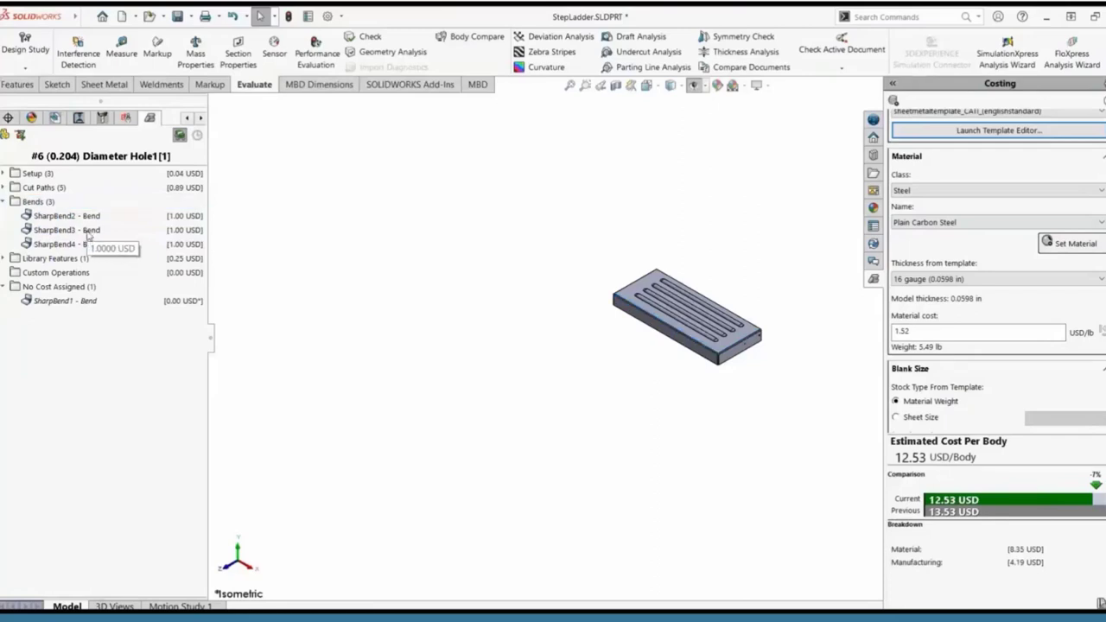
right_click(87, 234)
left_click(126, 272)
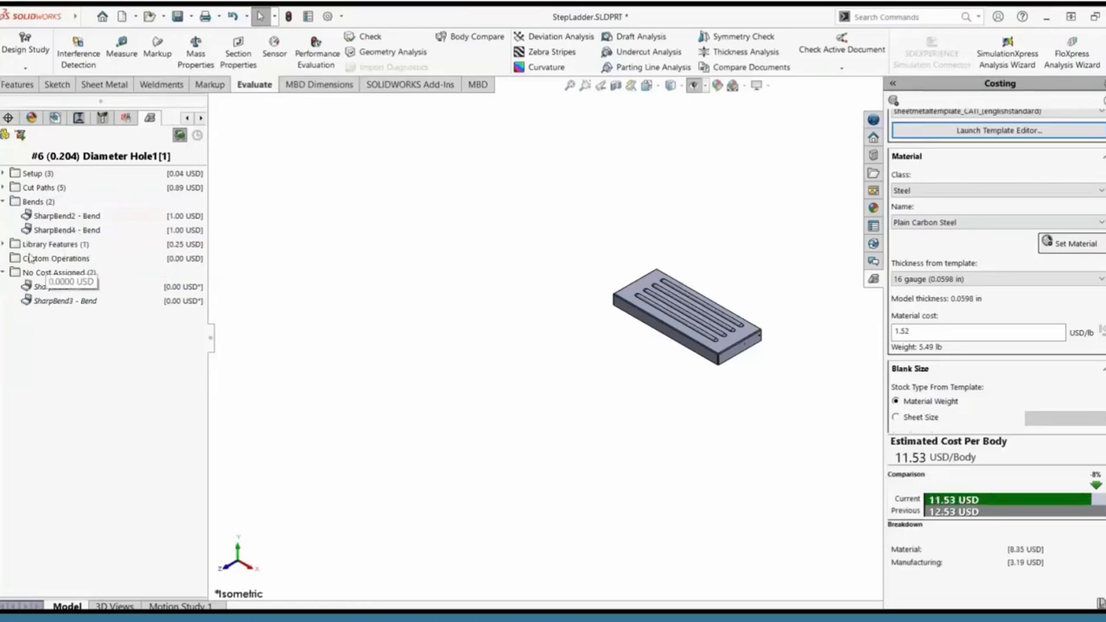
Override the cost of the Rib1 library feature with 1.00 USD
left_click(3, 201)
left_click(3, 216)
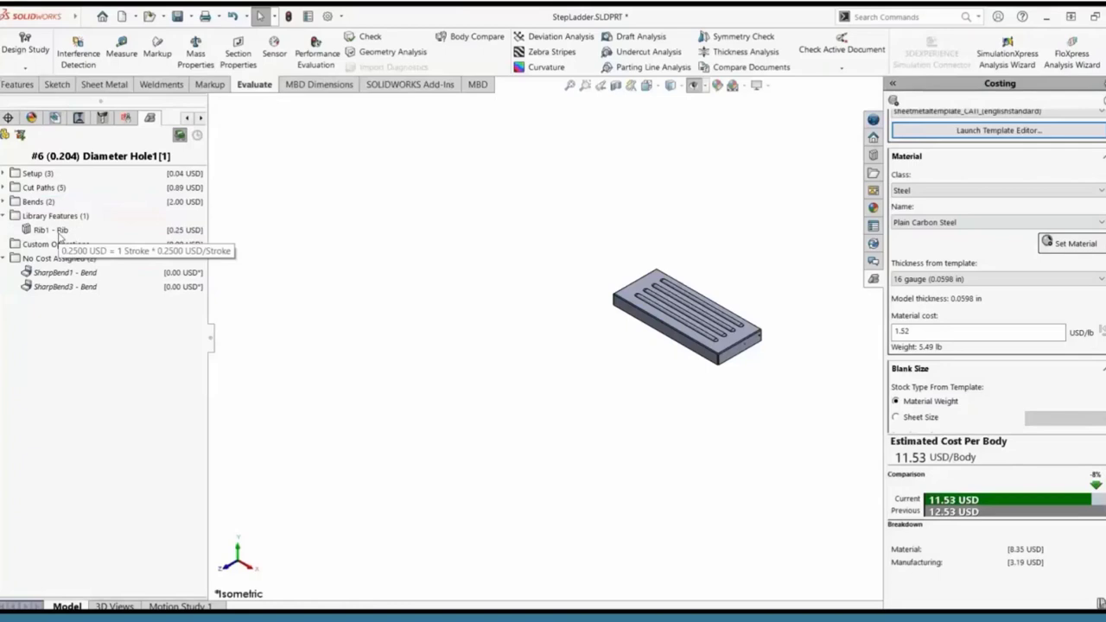
right_click(65, 272)
left_click(130, 271)
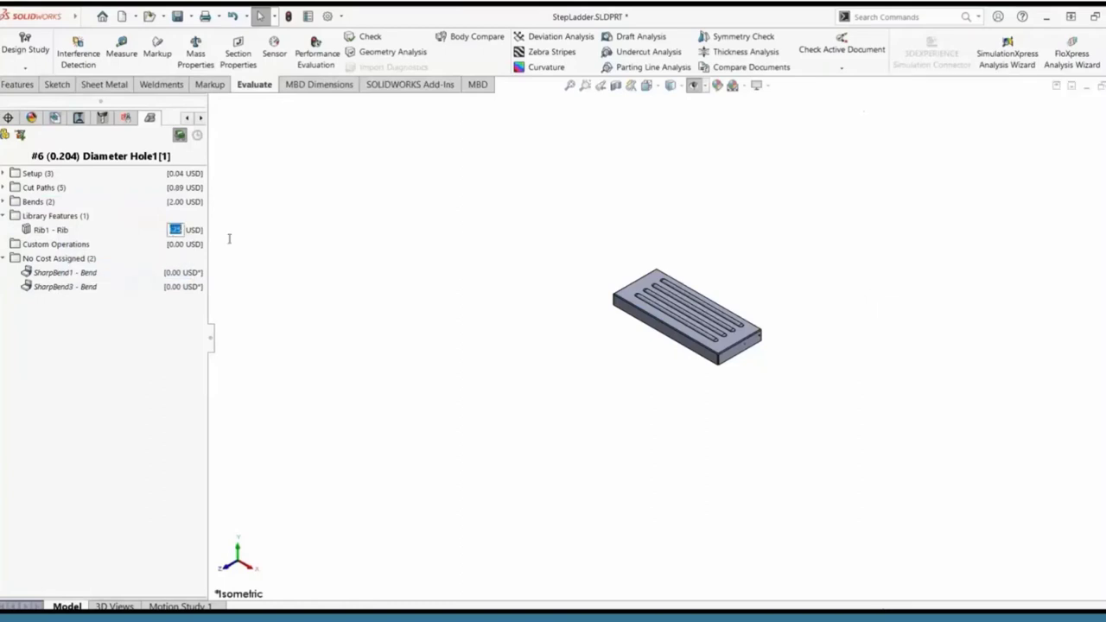
type("1")
type(".00")
key("Return")
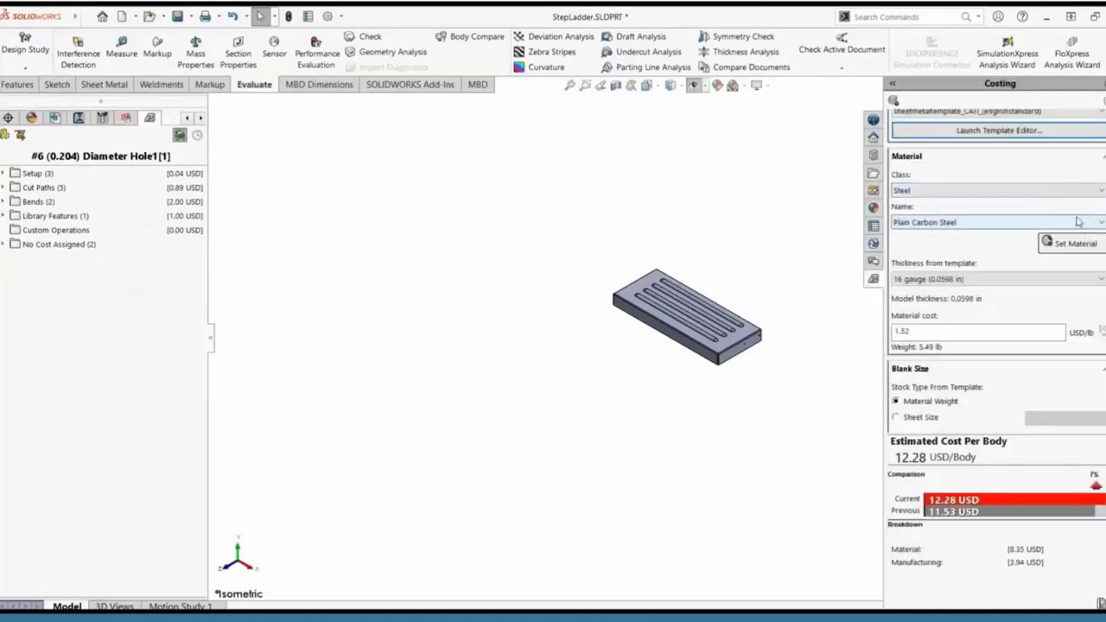
Try an 18 gauge (0.0478 in) sheet thickness for the tread, and return it to 16 gauge (0.0598 in)
left_click(1076, 279)
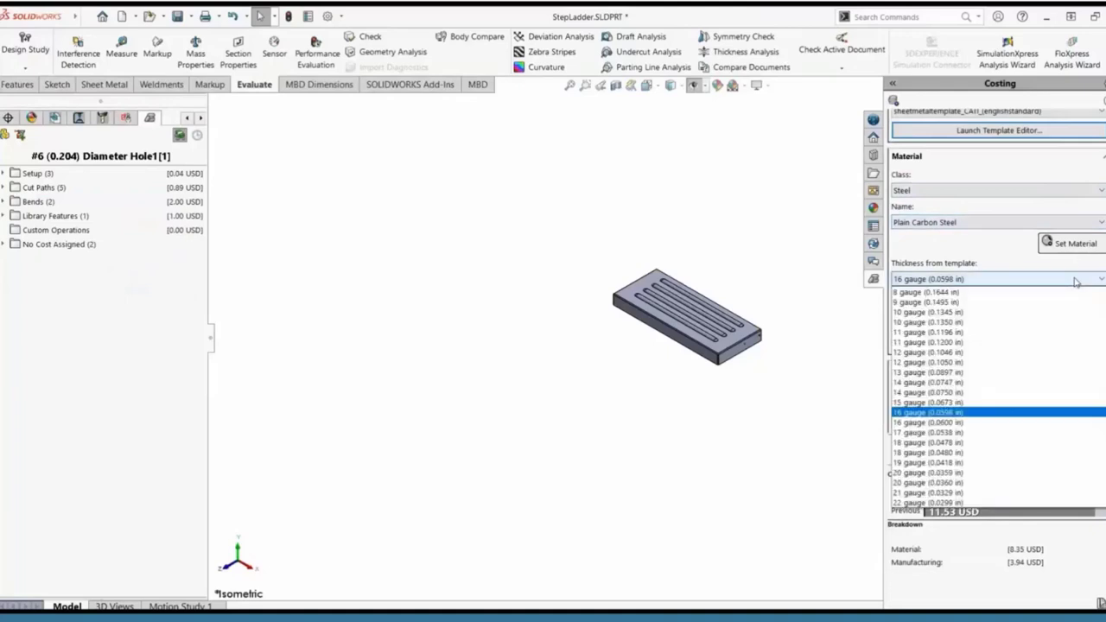
left_click(1027, 442)
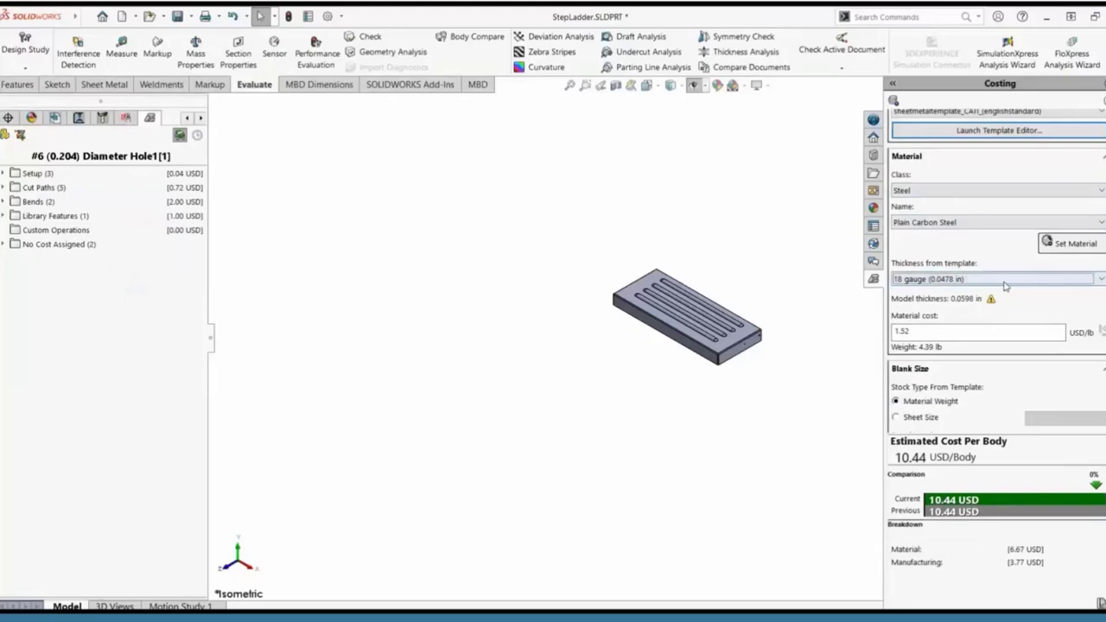
left_click(1008, 280)
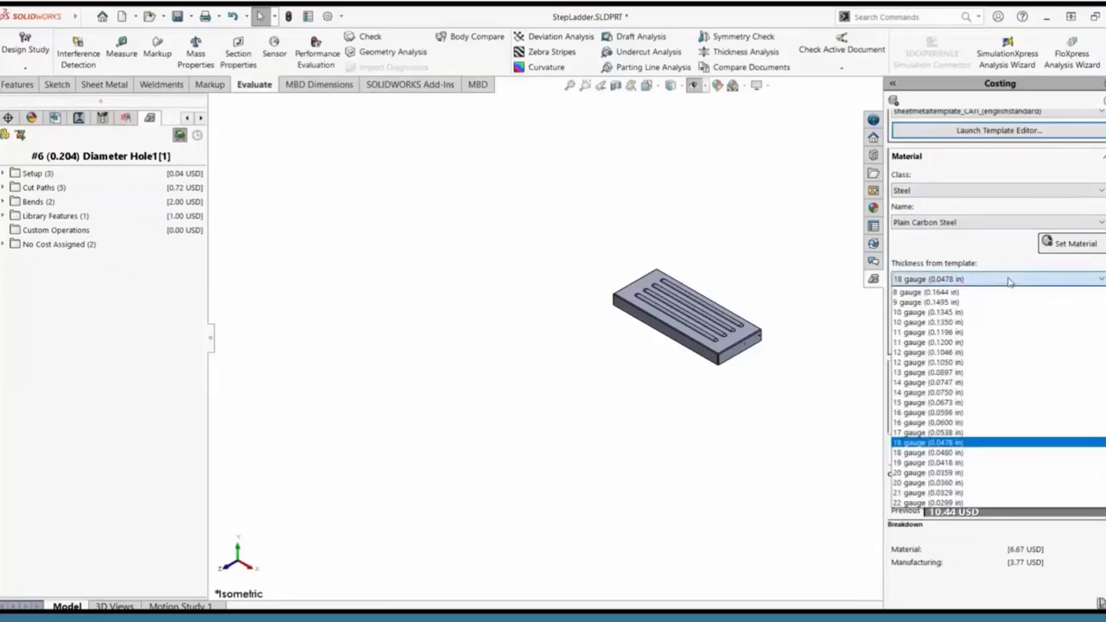
left_click(988, 413)
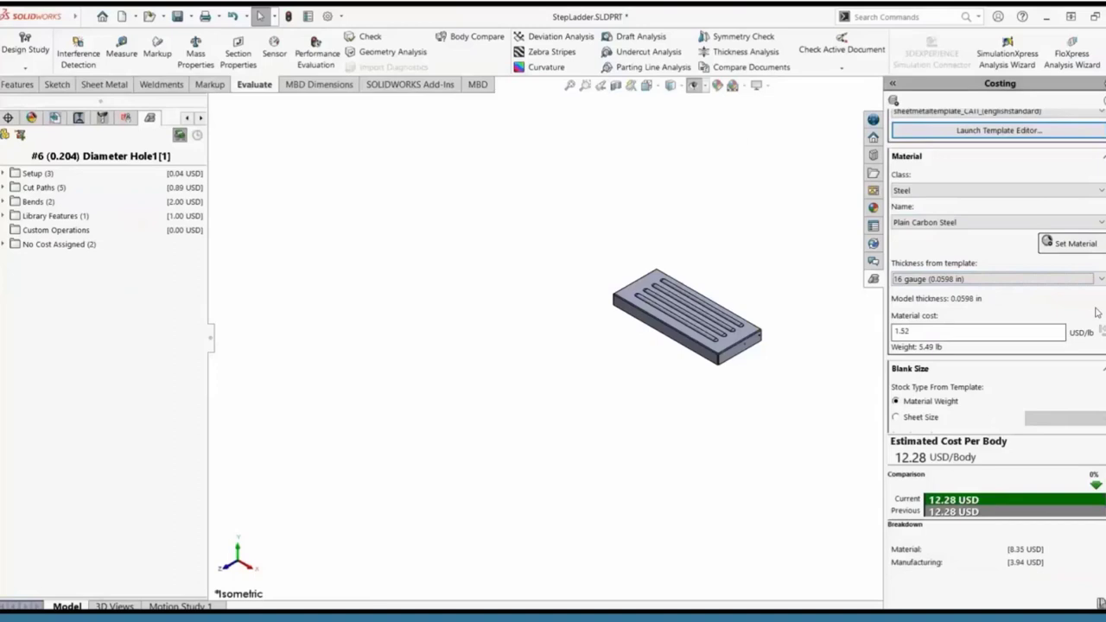
Set the tread blank's area to cost to Flat Pattern Area
scroll(1097, 313, "down", 3)
scroll(997, 273, "down", 2)
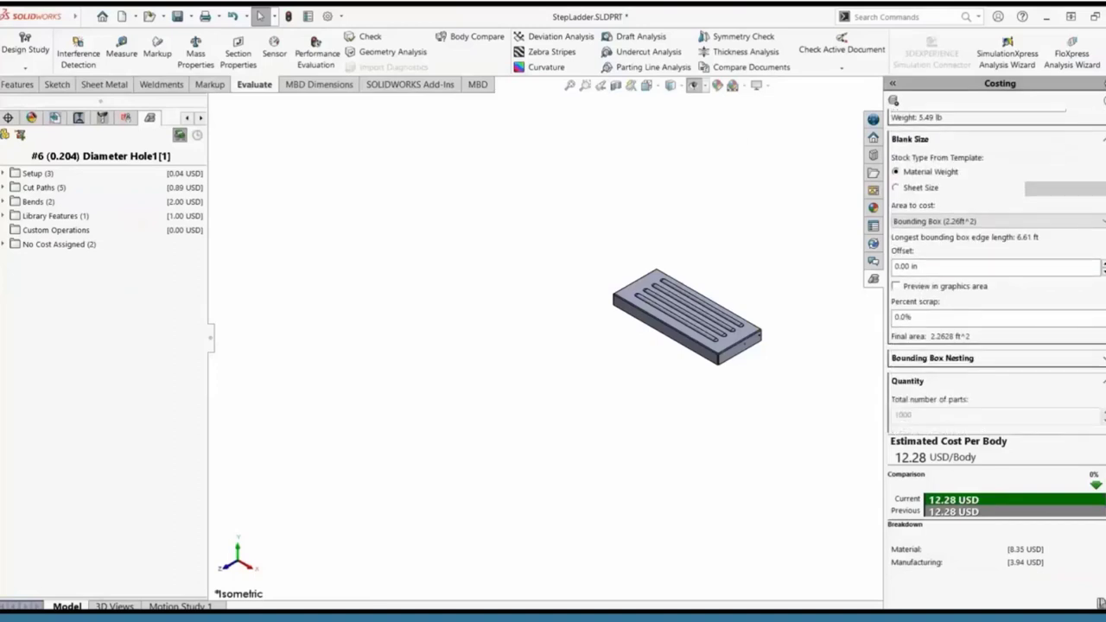
left_click(1007, 228)
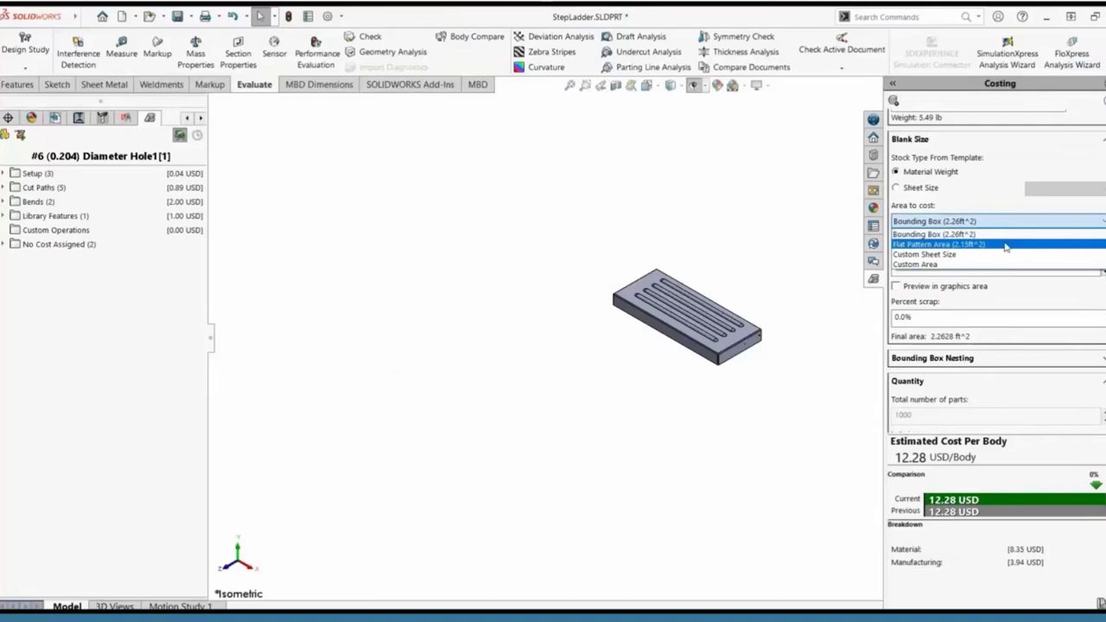
left_click(1007, 245)
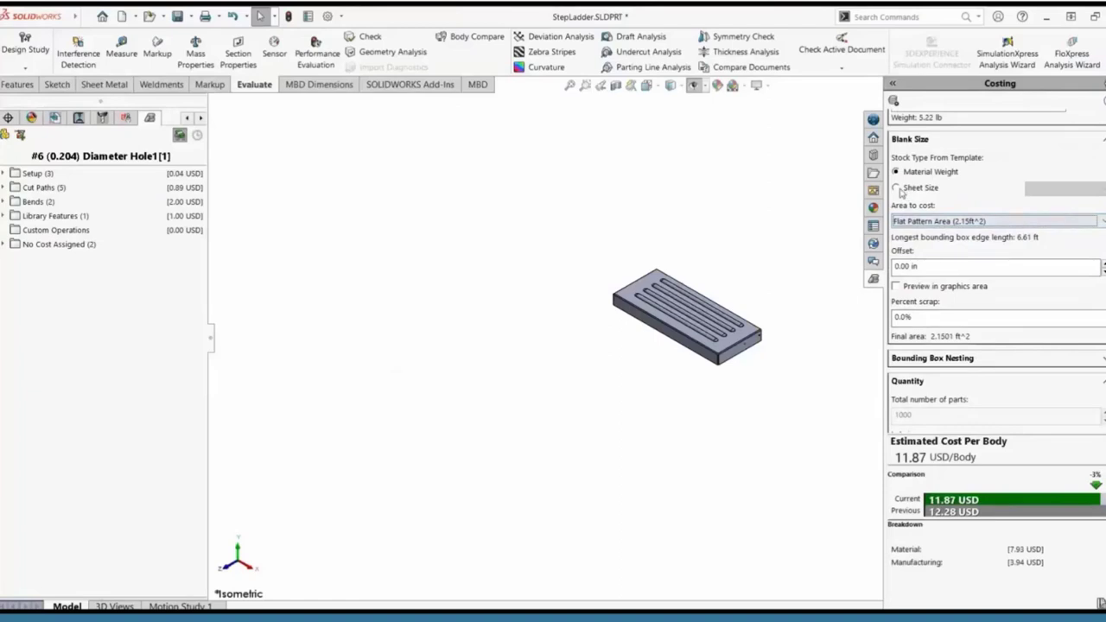
Base the tread's blank on sheet size with a 2.00 ft x 4.00 ft sheet, and check its nesting figures
left_click(897, 188)
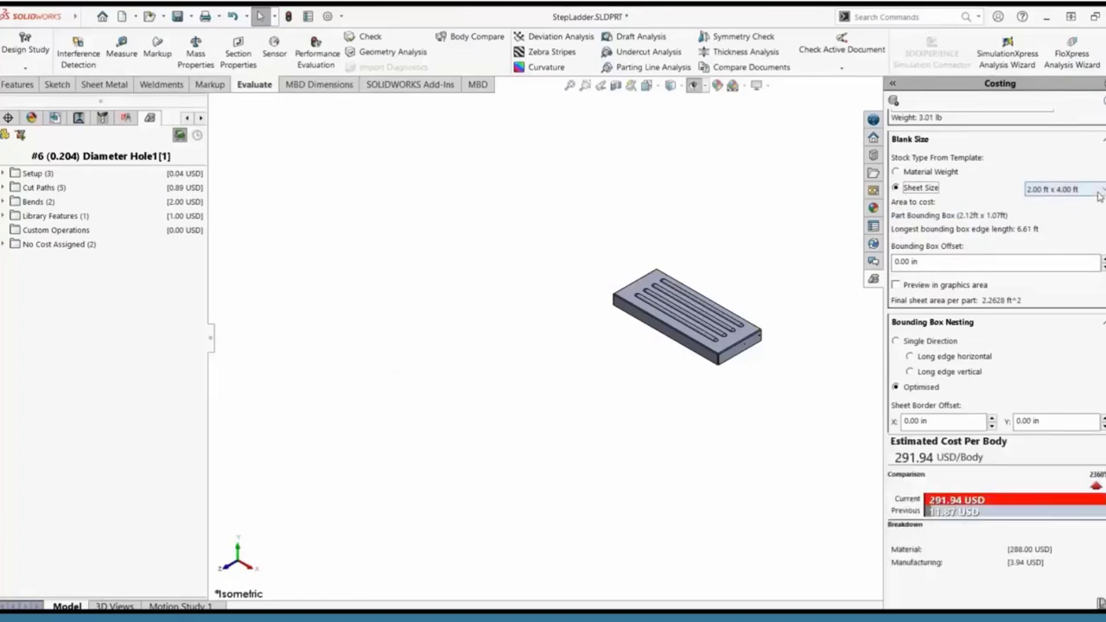
left_click(1101, 189)
left_click(1059, 200)
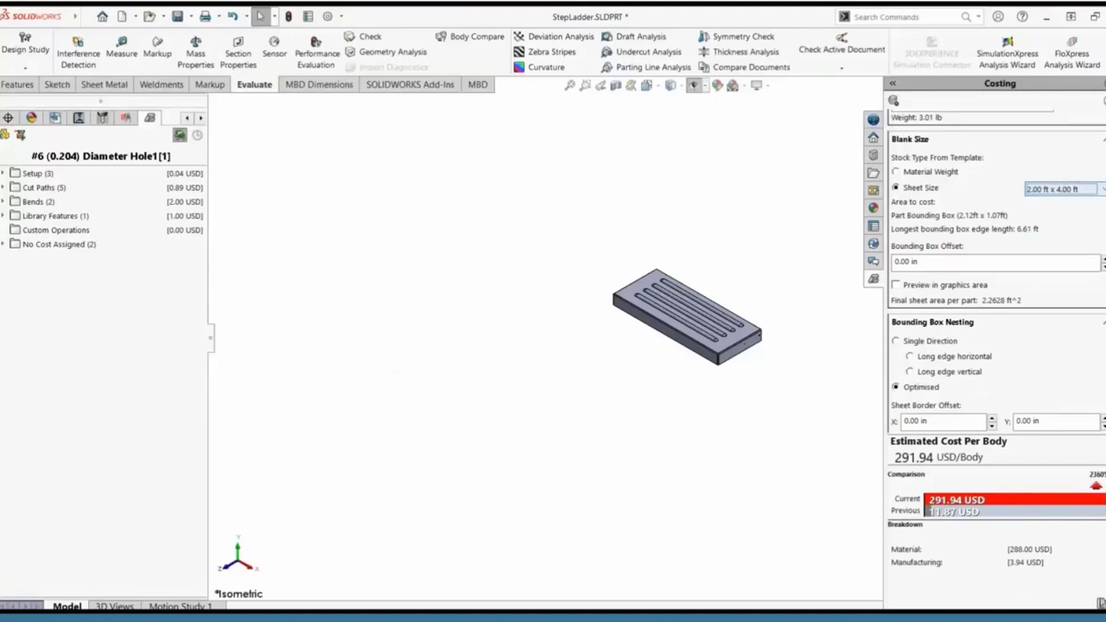
scroll(994, 346, "down", 5)
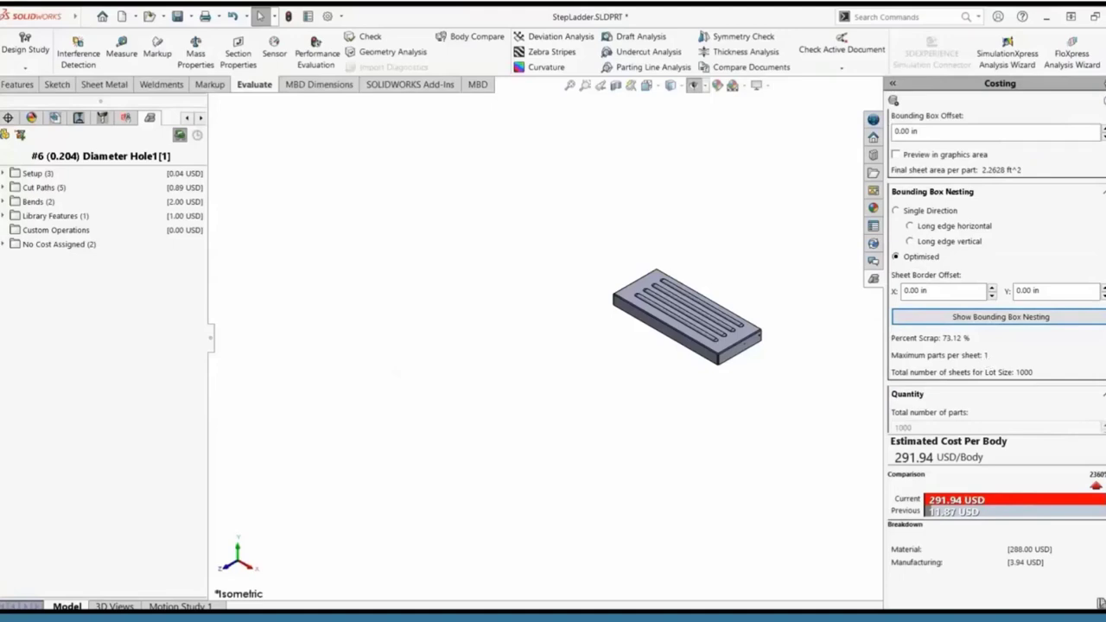
scroll(1090, 216, "up", 5)
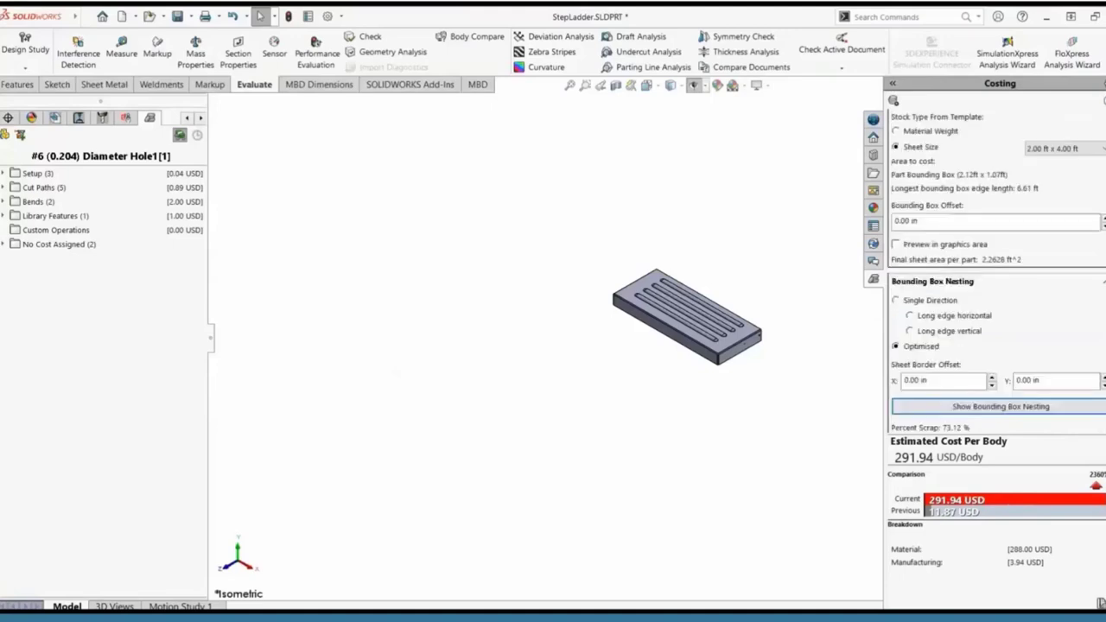
Set the blank's sheet size to 4.00 ft x 4.00 ft and check the scrap and parts per sheet
left_click(1093, 204)
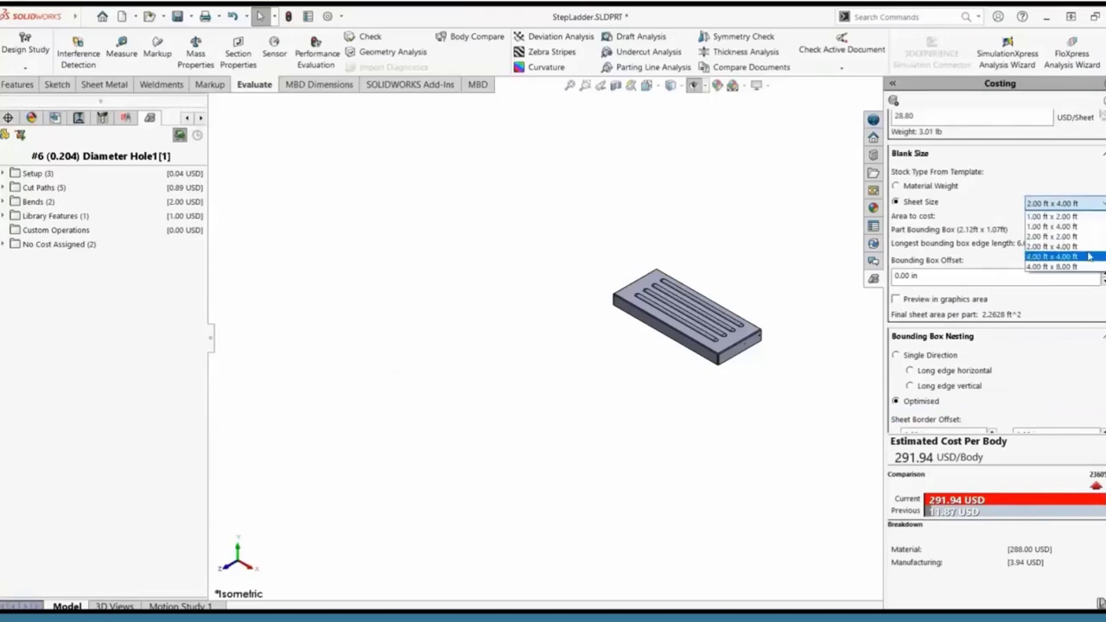
left_click(1051, 257)
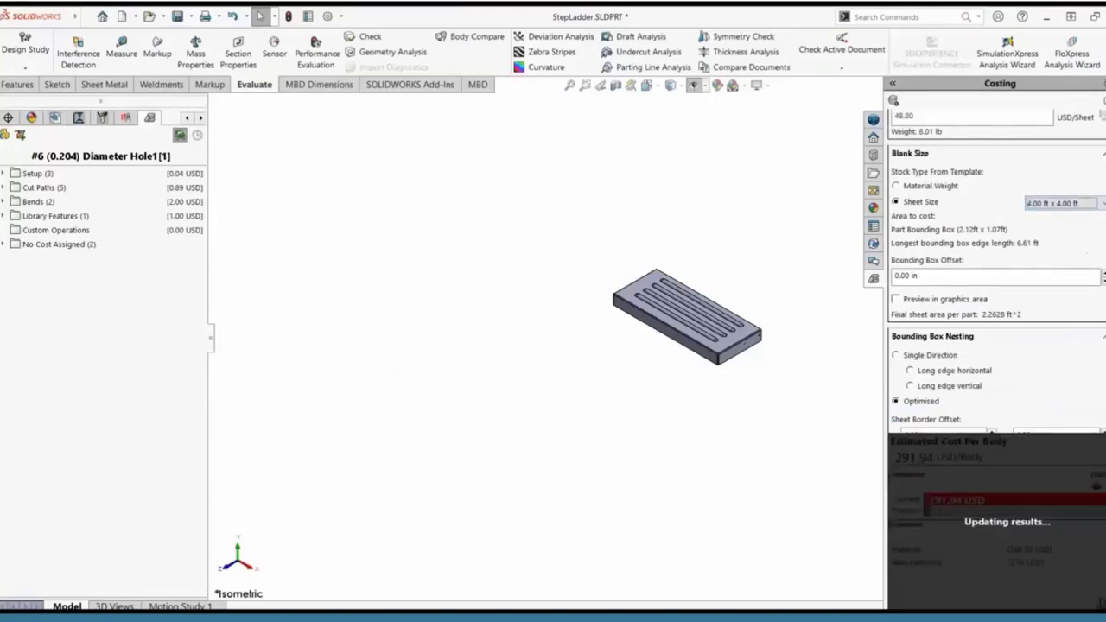
scroll(1015, 345, "down", 4)
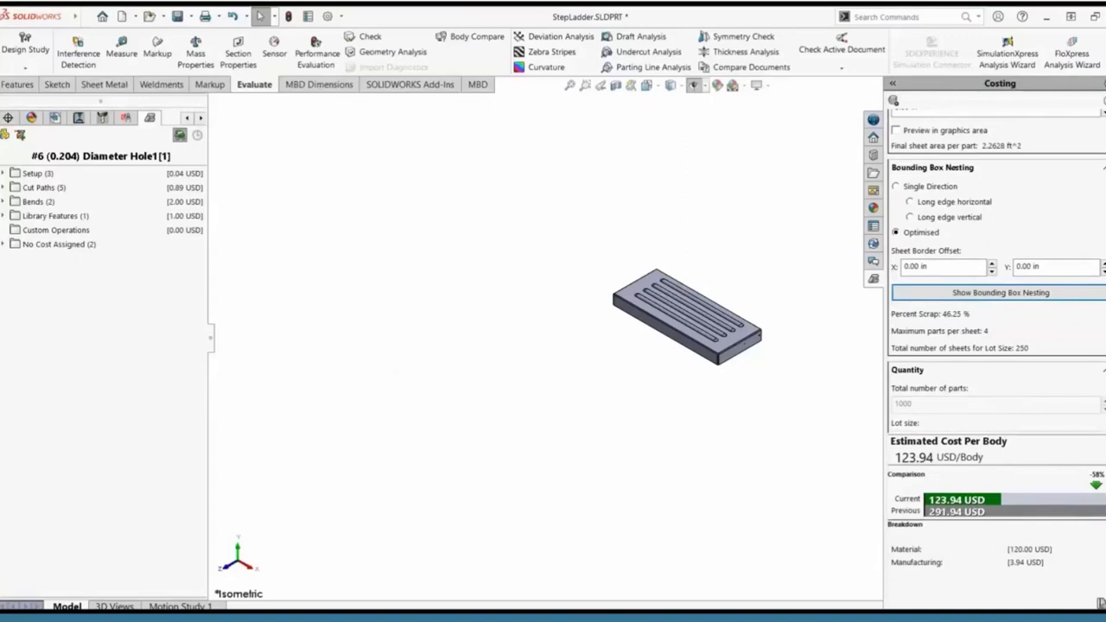
Set the blank's sheet size to 4.00 ft x 8.00 ft
scroll(1016, 303, "up", 5)
left_click(1091, 235)
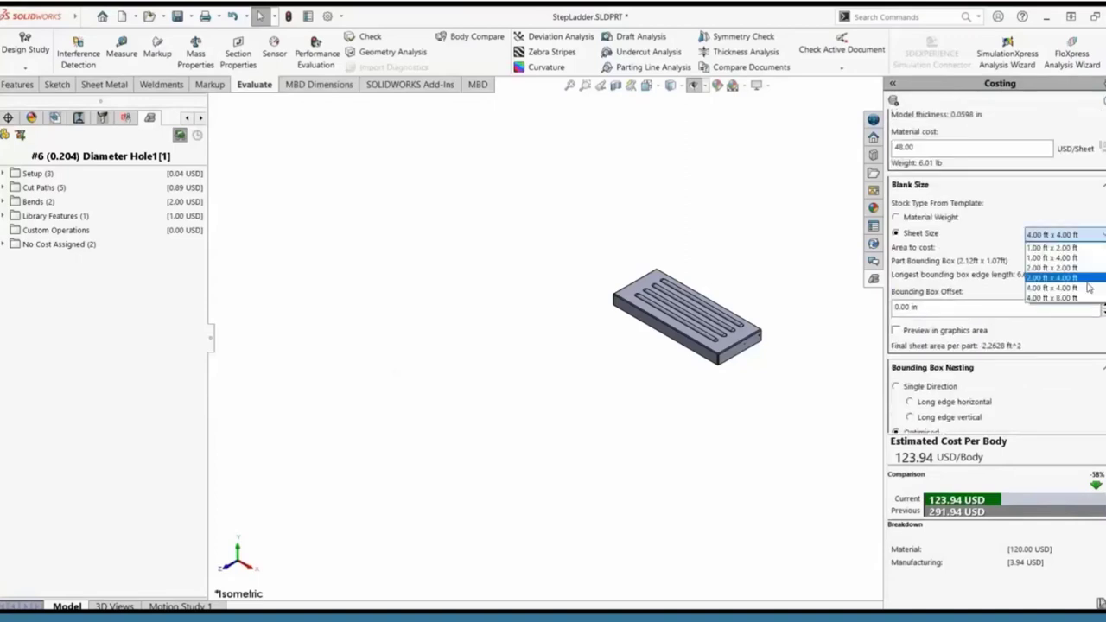
left_click(1089, 299)
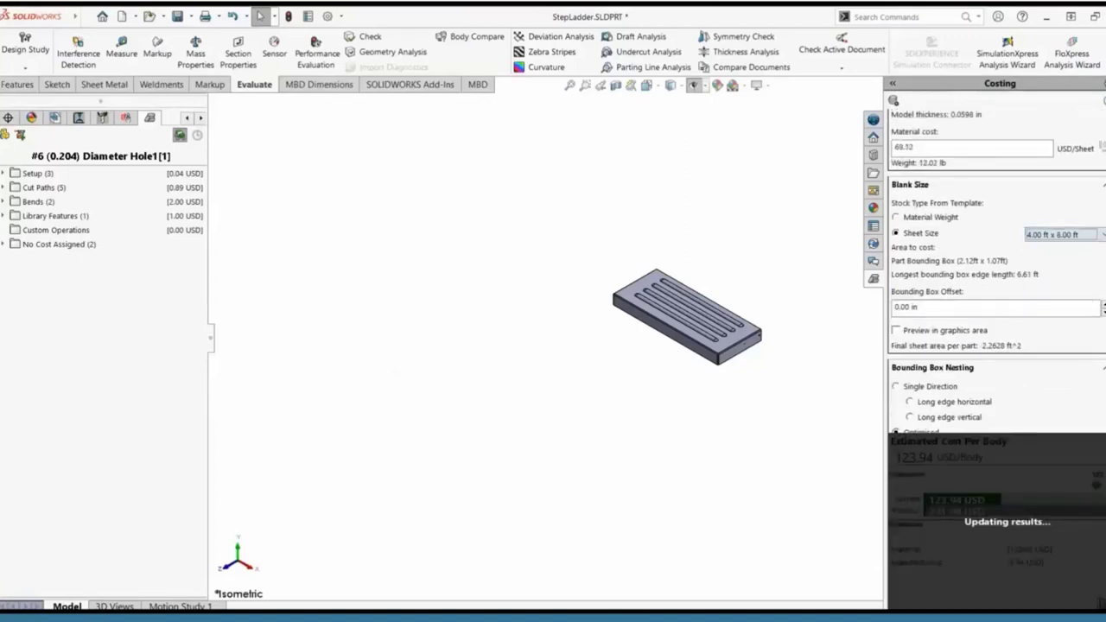
Review the nesting figures and the bounding box nesting preview of the treads on the sheet, and close the preview
scroll(993, 346, "down", 3)
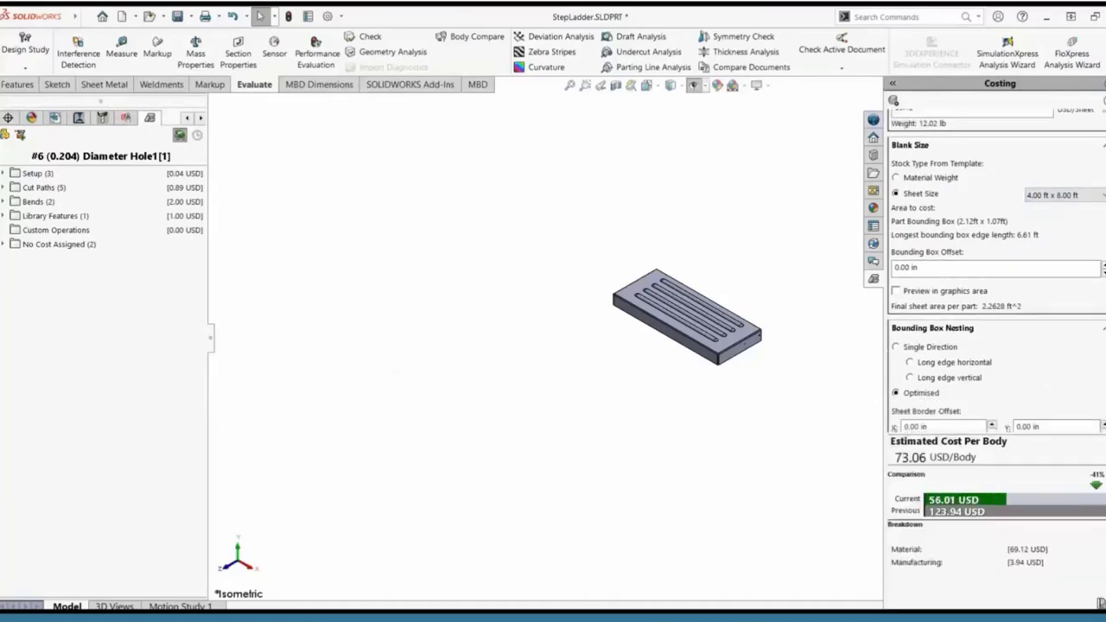
scroll(1046, 336, "down", 1)
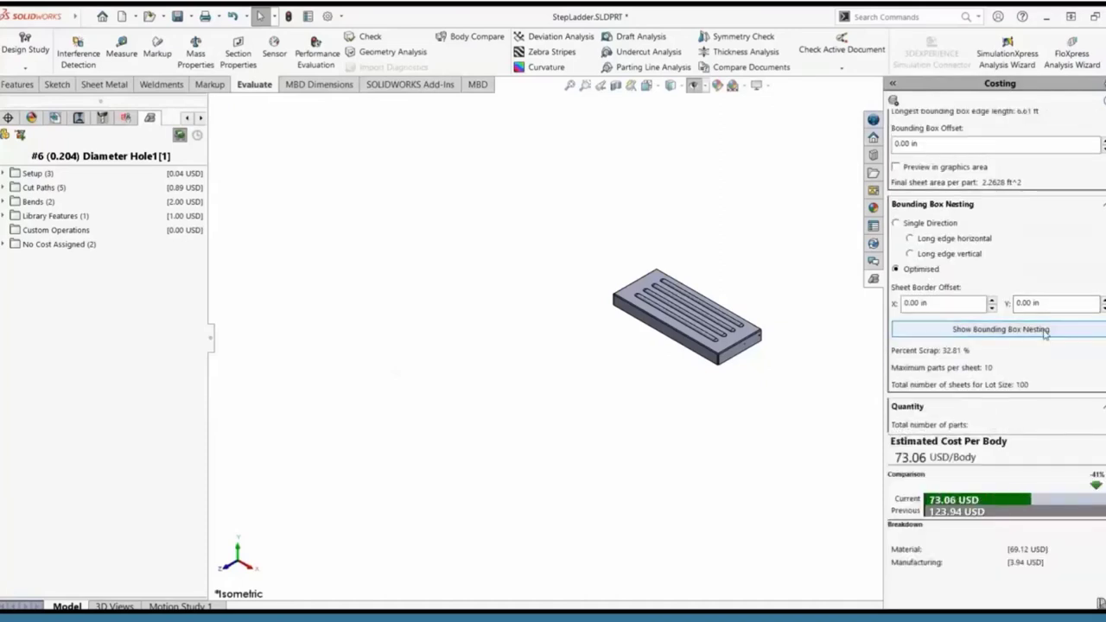
left_click(1001, 329)
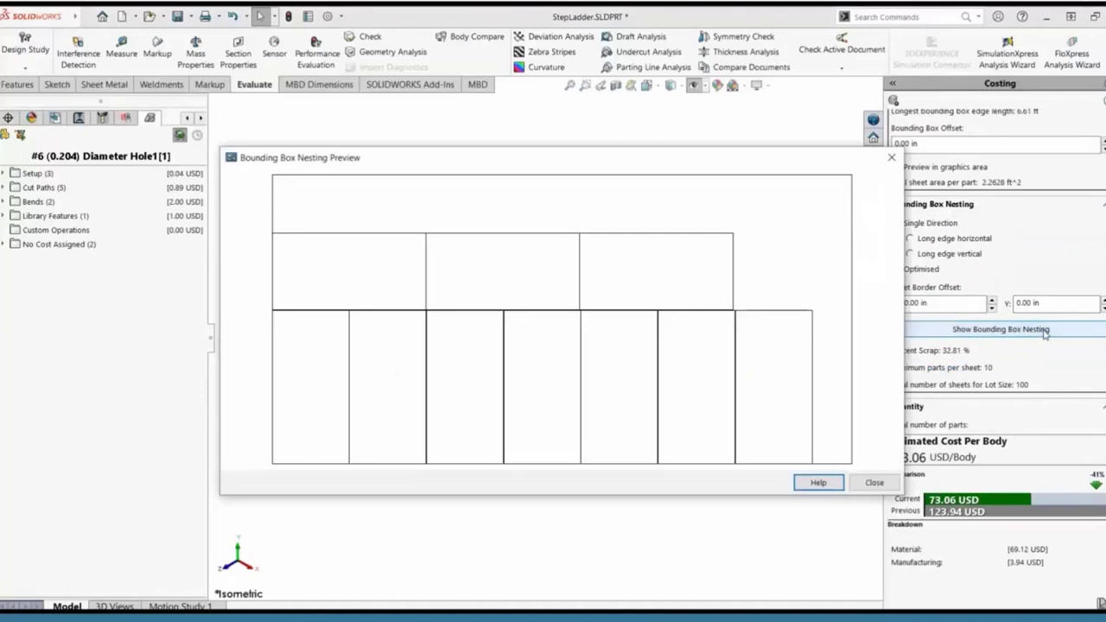
left_click(875, 482)
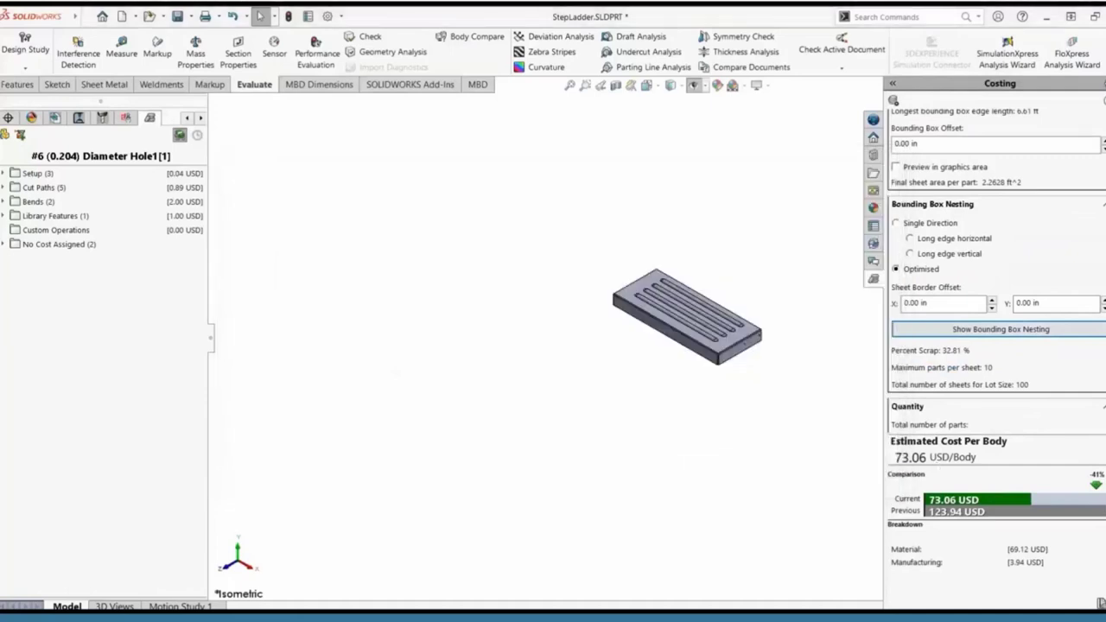
Base the tread's blank on material weight, choose its area to cost, and return to the multibody costing environment
scroll(993, 277, "up", 3)
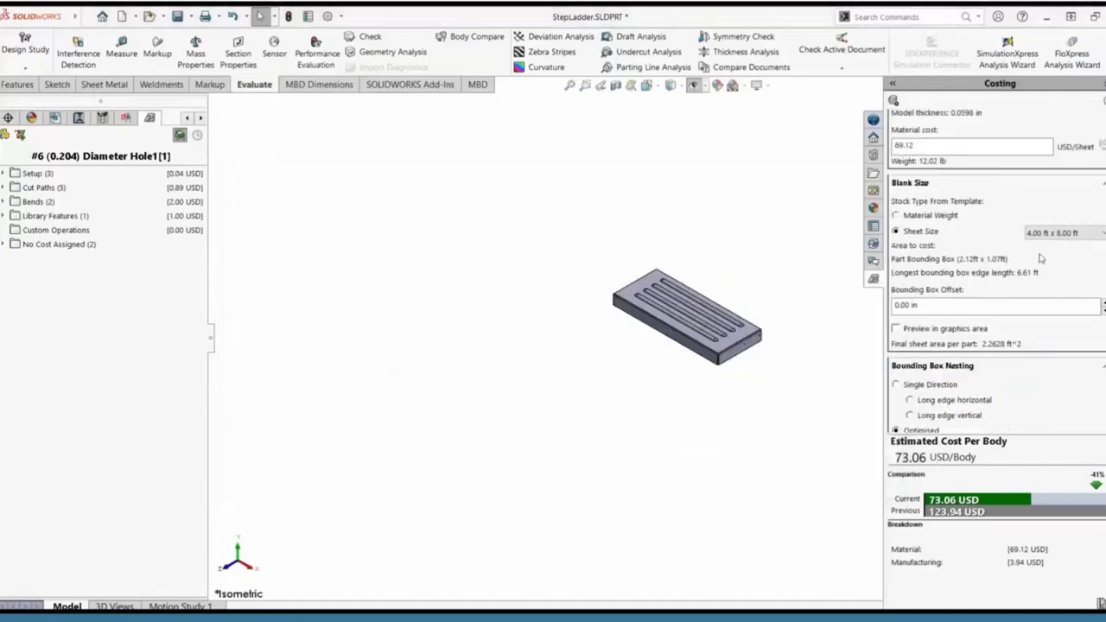
left_click(931, 215)
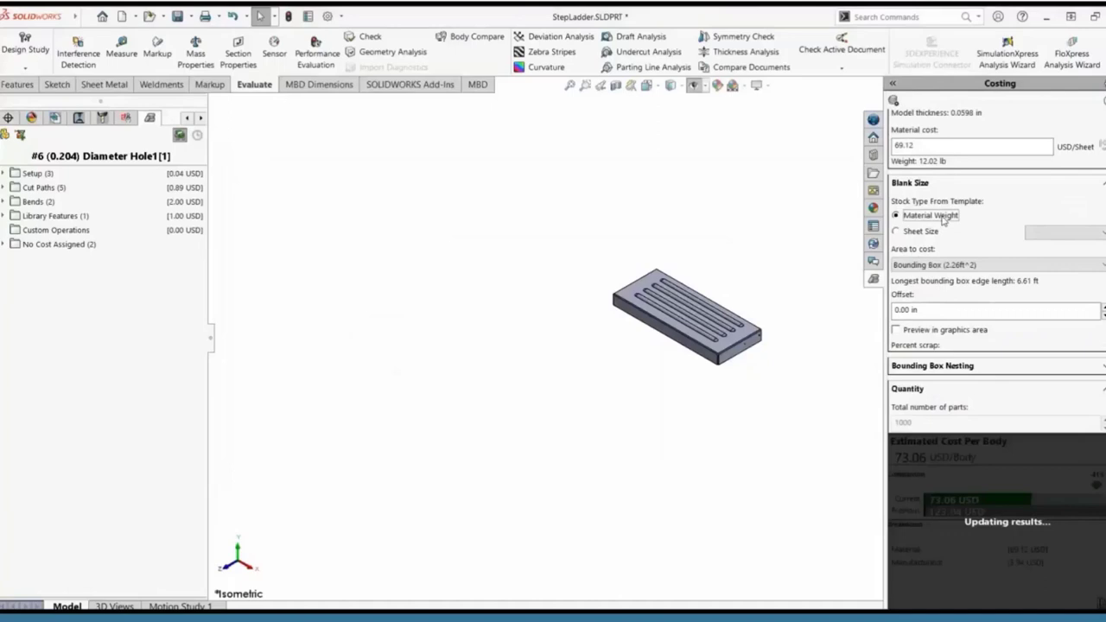
left_click(976, 264)
left_click(983, 289)
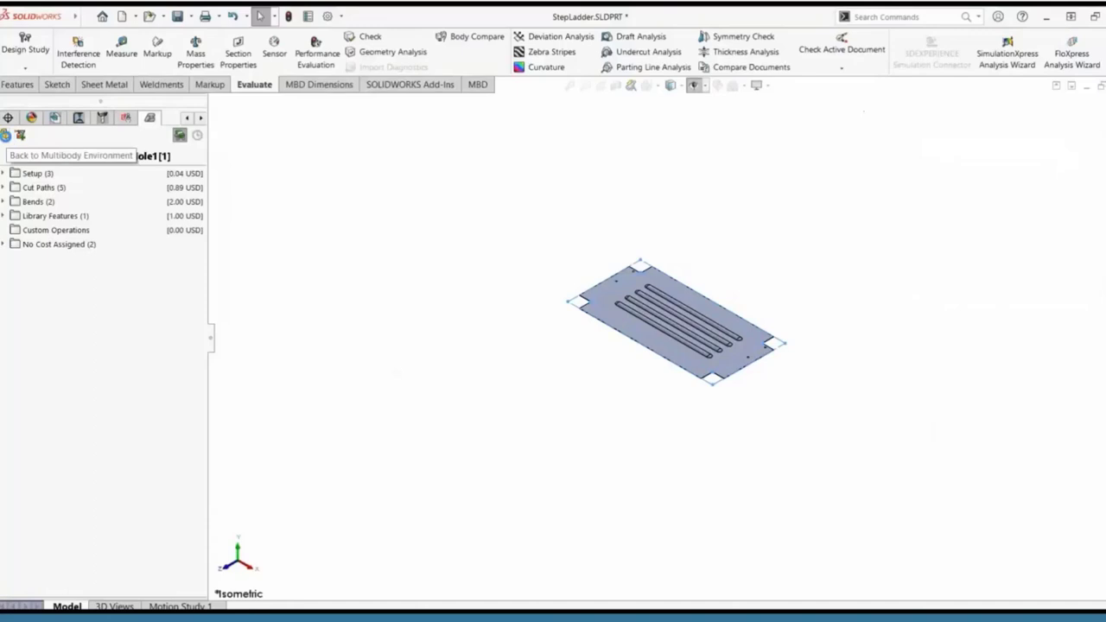
left_click(5, 136)
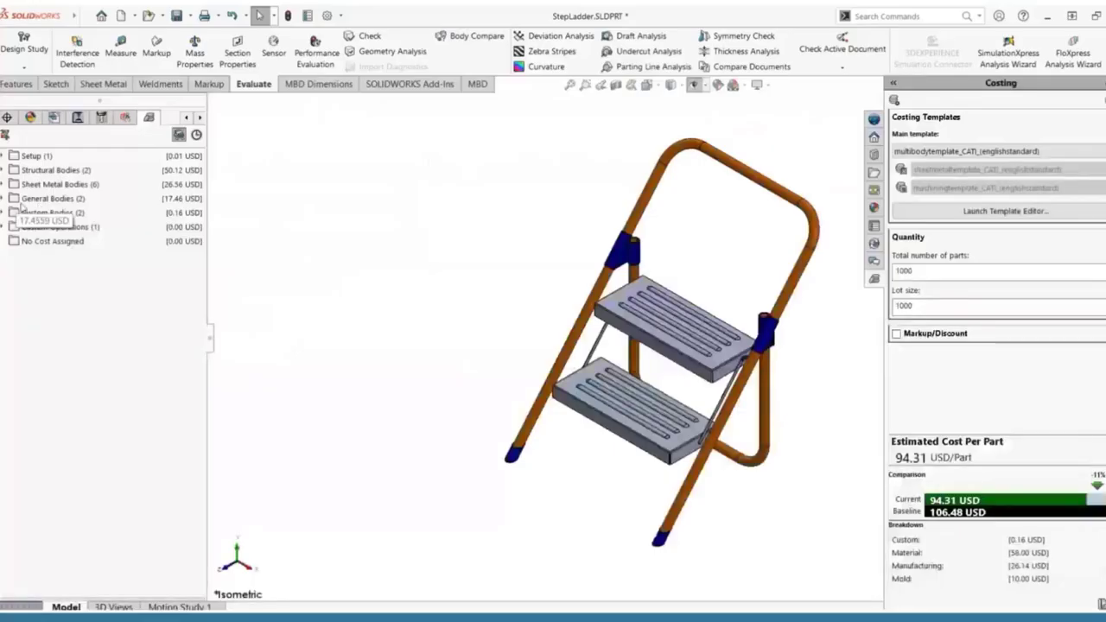
Open the costing of general body Cut-List-Item3 and switch it to the Machining method with Delrin 2700 NC010, Low Viscosity Acetal Copolymer
left_click_drag(69, 217, 69, 222)
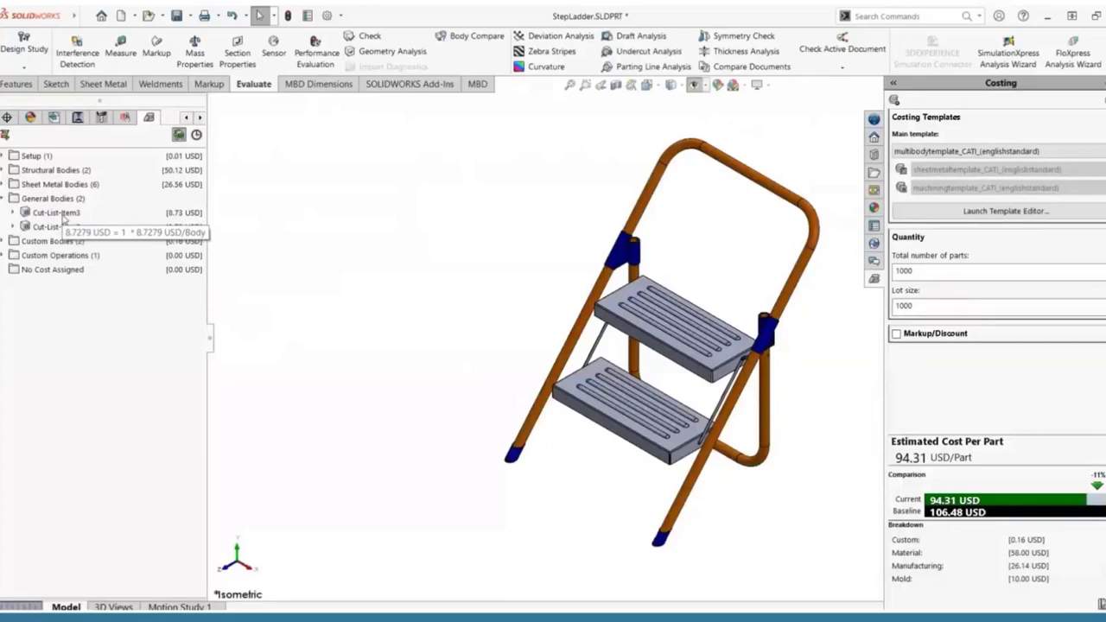
left_click(62, 216)
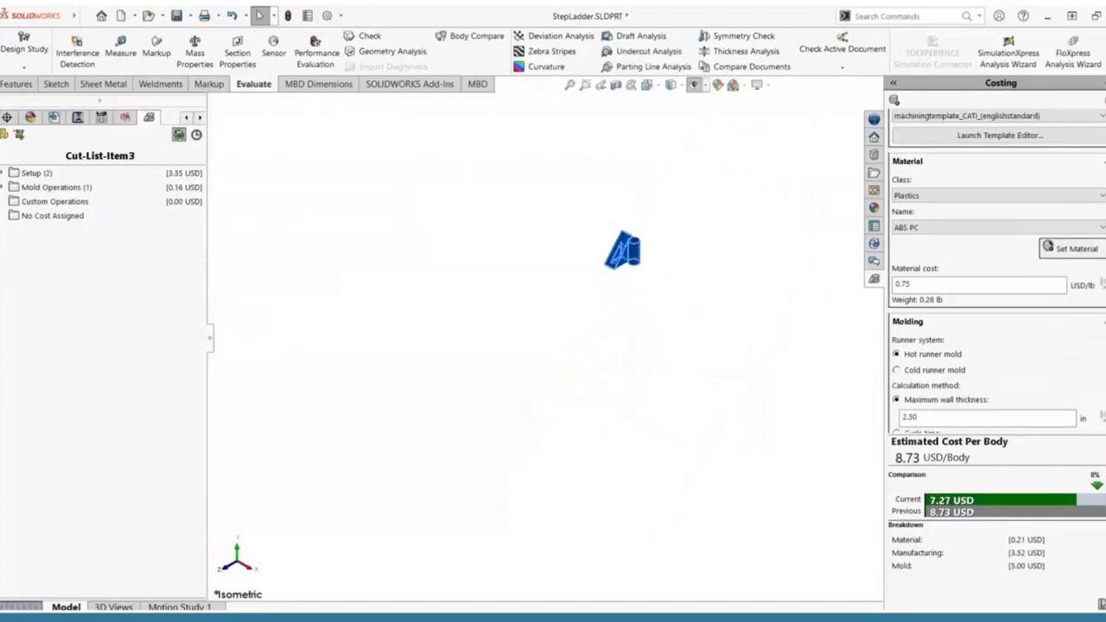
left_click(1024, 138)
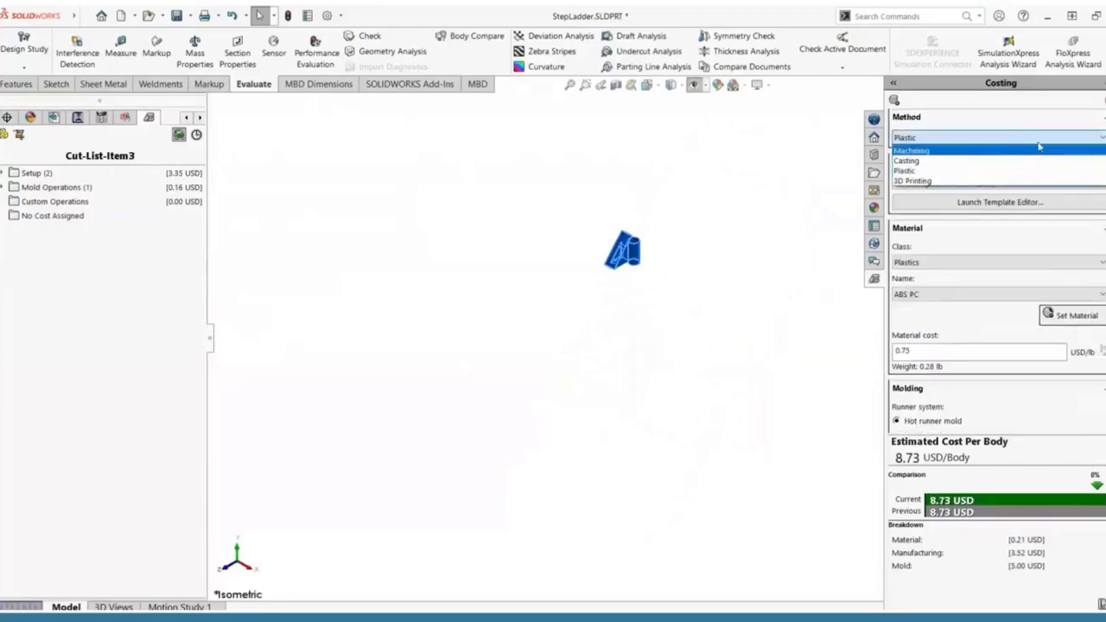
left_click(1030, 154)
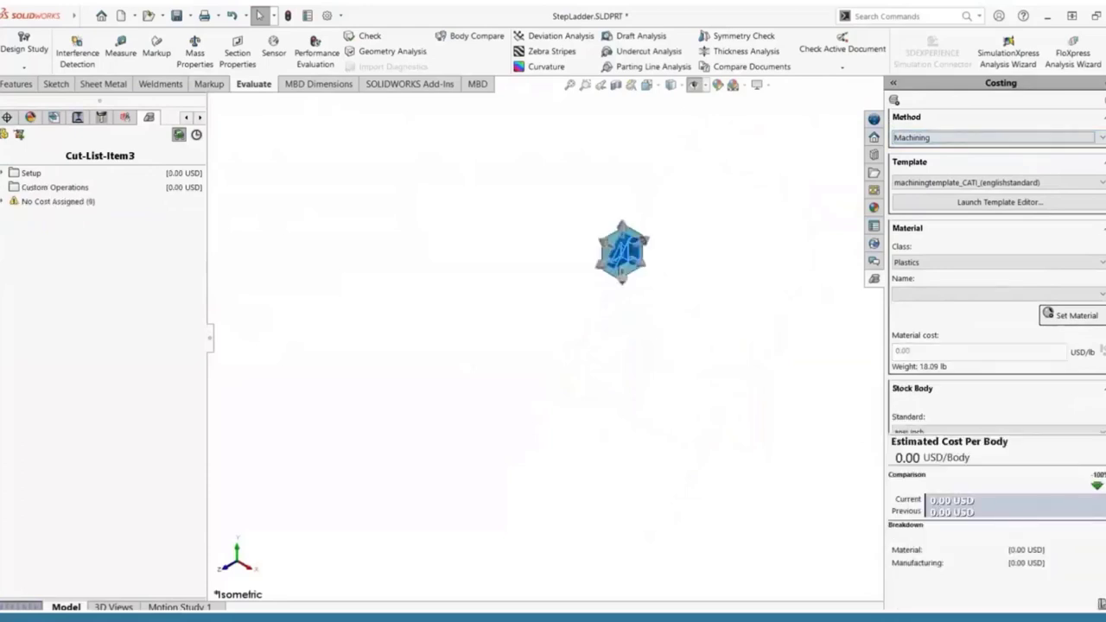
scroll(985, 289, "down", 1)
left_click(985, 263)
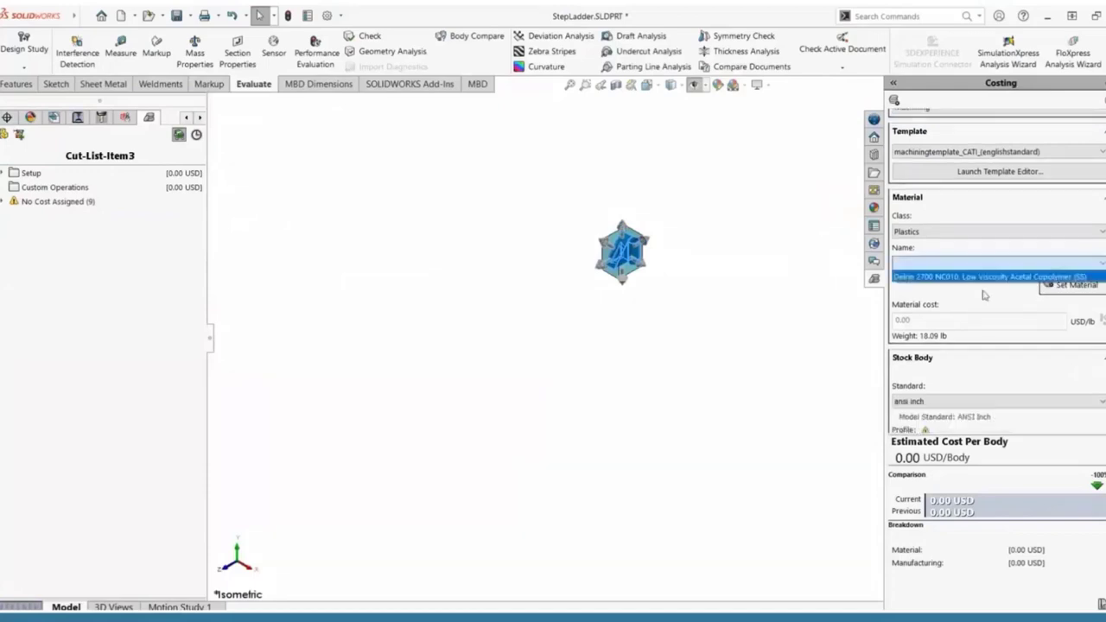
left_click(984, 278)
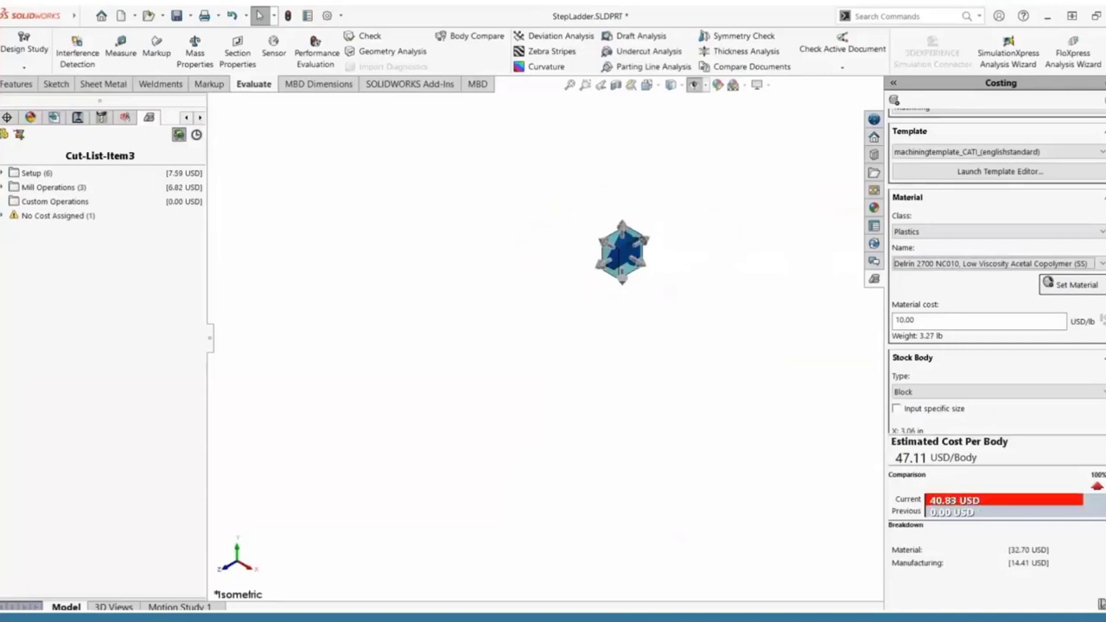
Switch the bracket's method back to Plastic with ABS PC material, and check its molding, mold cost and cavity settings
scroll(993, 259, "up", 2)
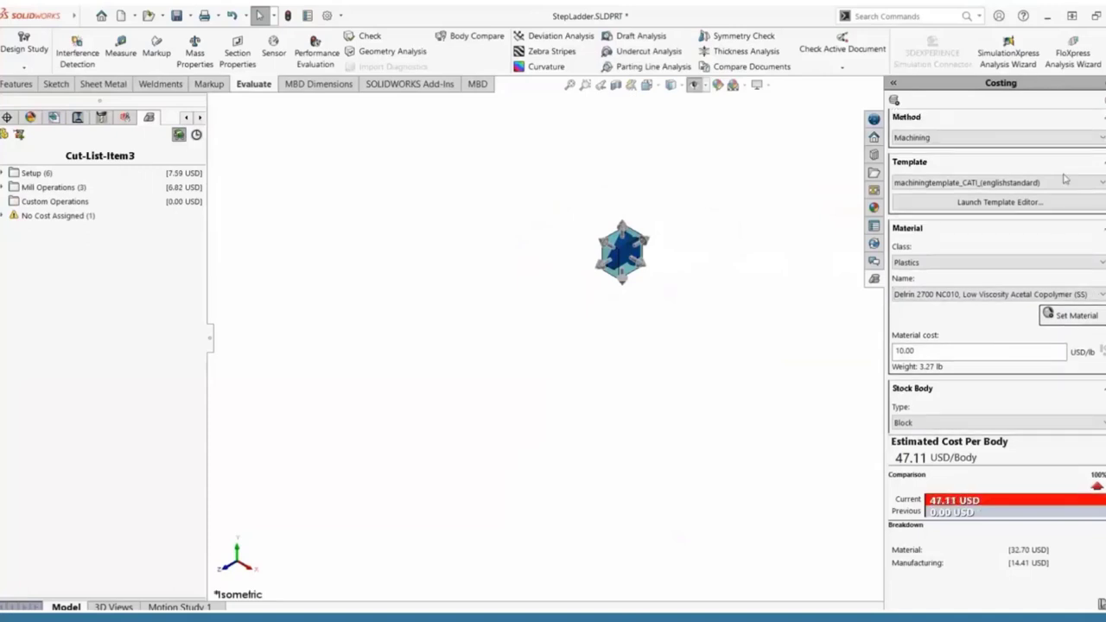
left_click(1042, 139)
left_click(1043, 170)
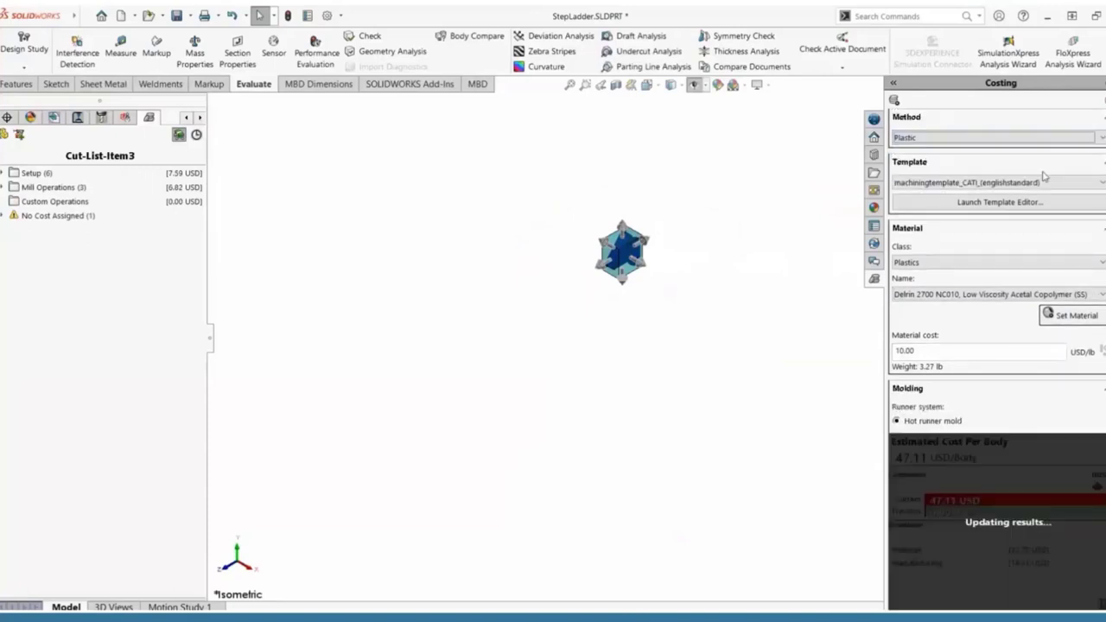
left_click(1048, 295)
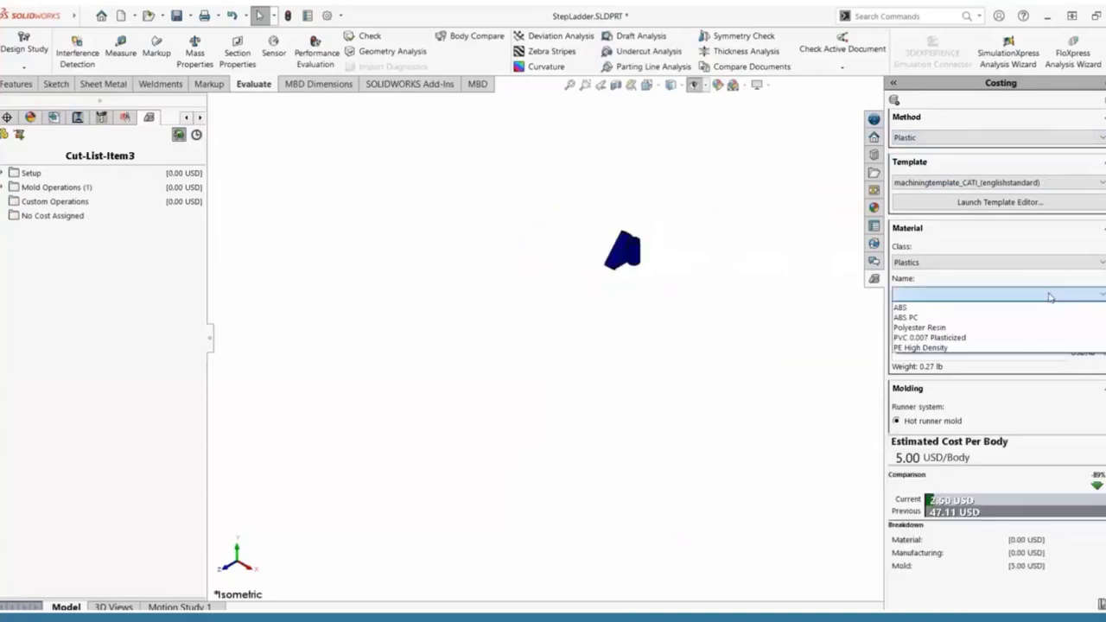
left_click(1048, 318)
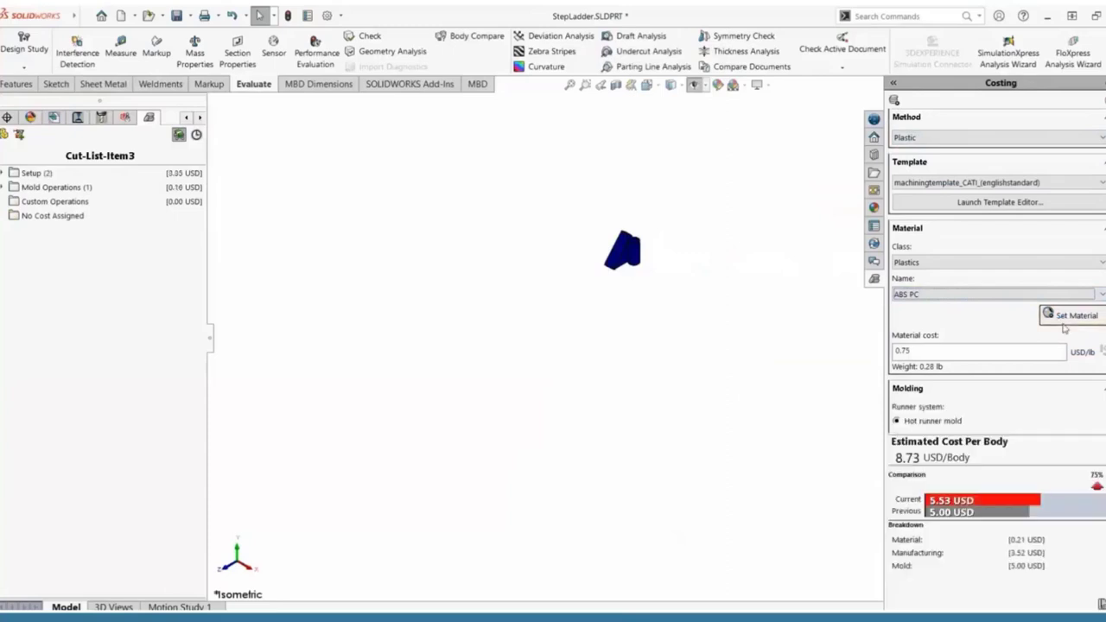
scroll(1065, 327, "down", 4)
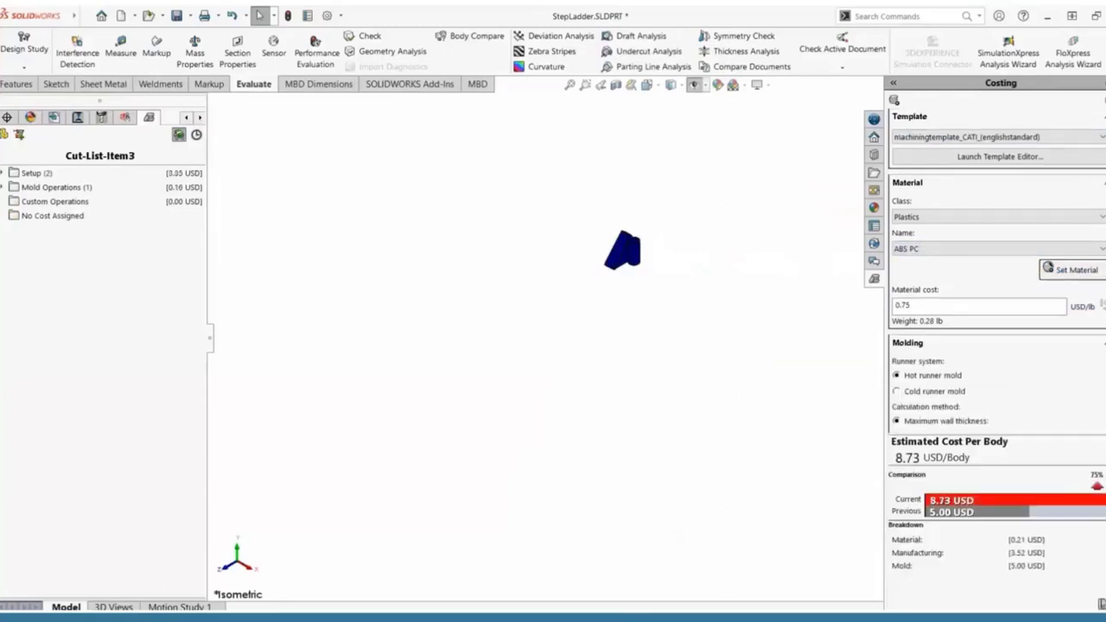
scroll(1050, 334, "down", 4)
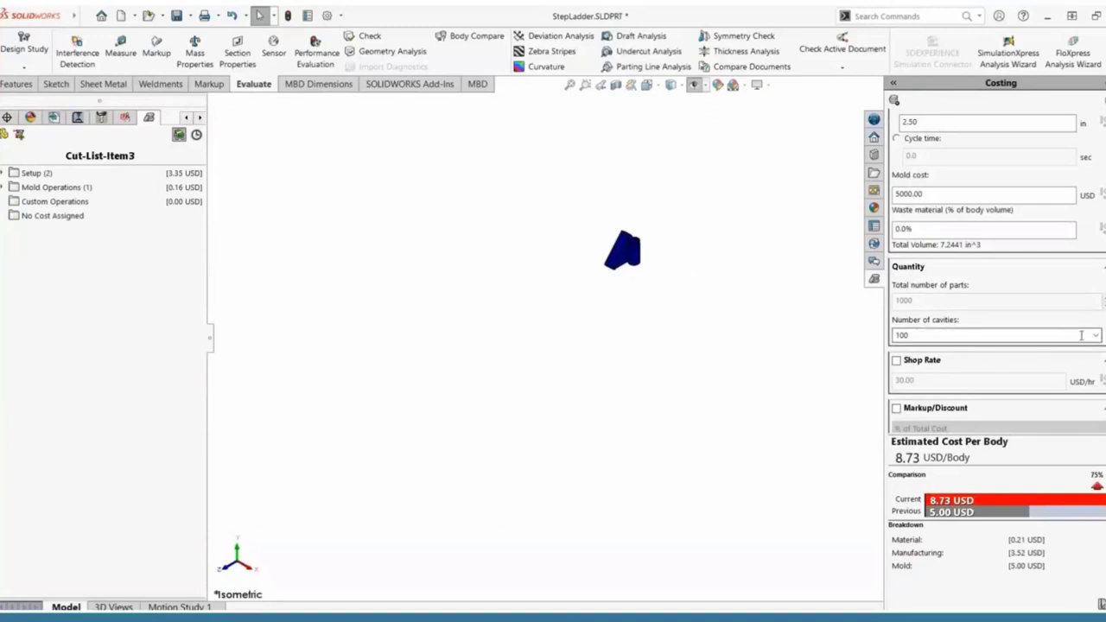
scroll(1080, 335, "down", 1)
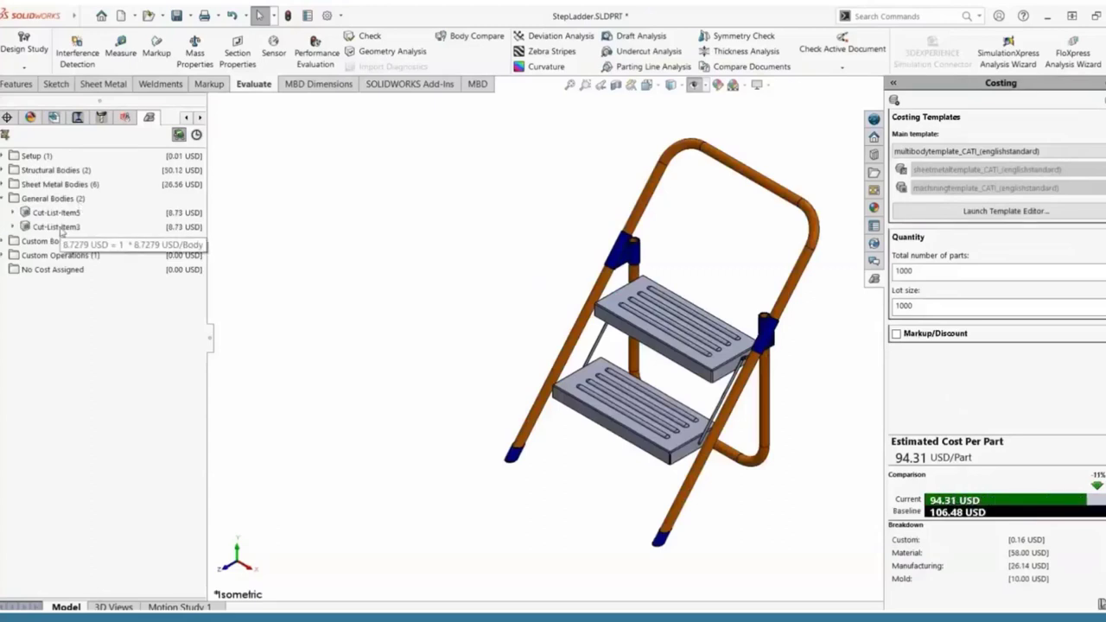
Exclude the load and unload setup operation from the cost of the plastic bracket body Cut-List-Item3
double_click(62, 228)
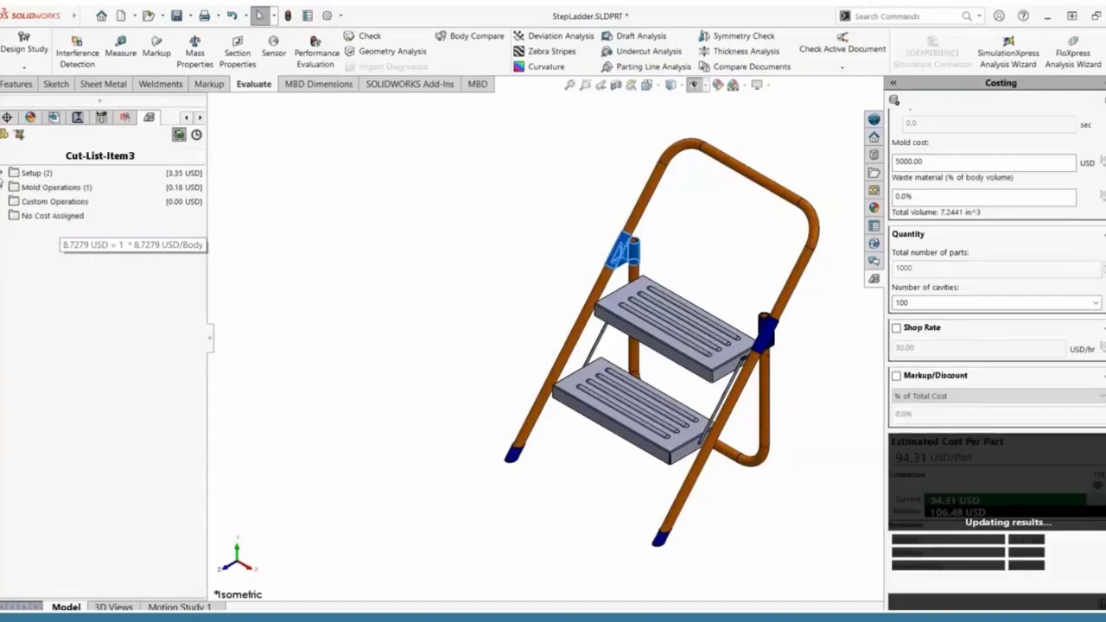
left_click(4, 175)
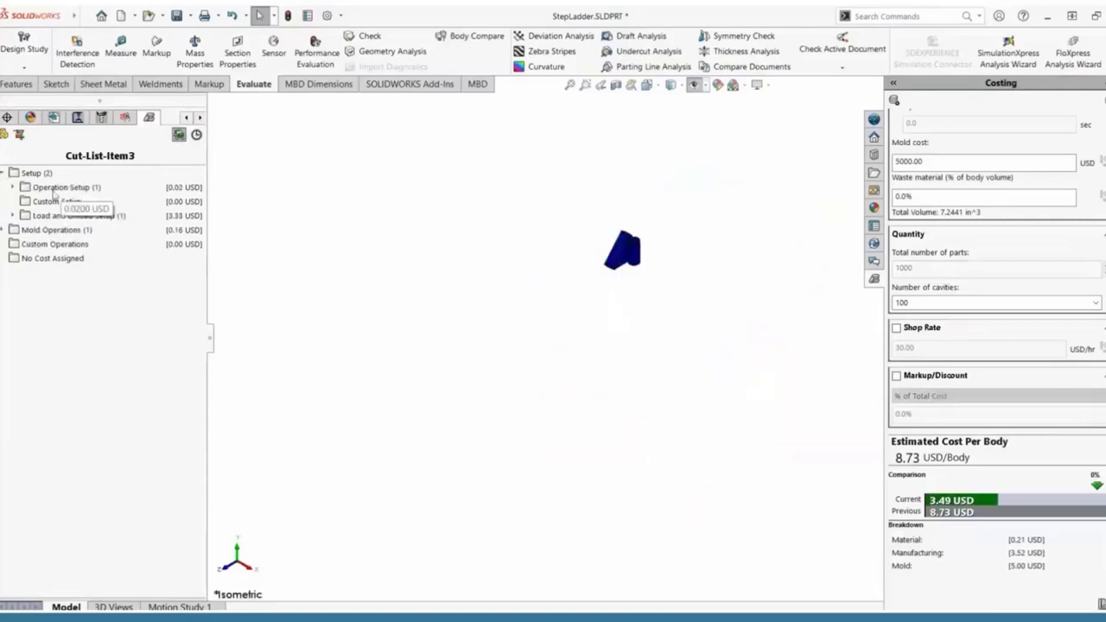
left_click(12, 215)
right_click(86, 231)
left_click(124, 256)
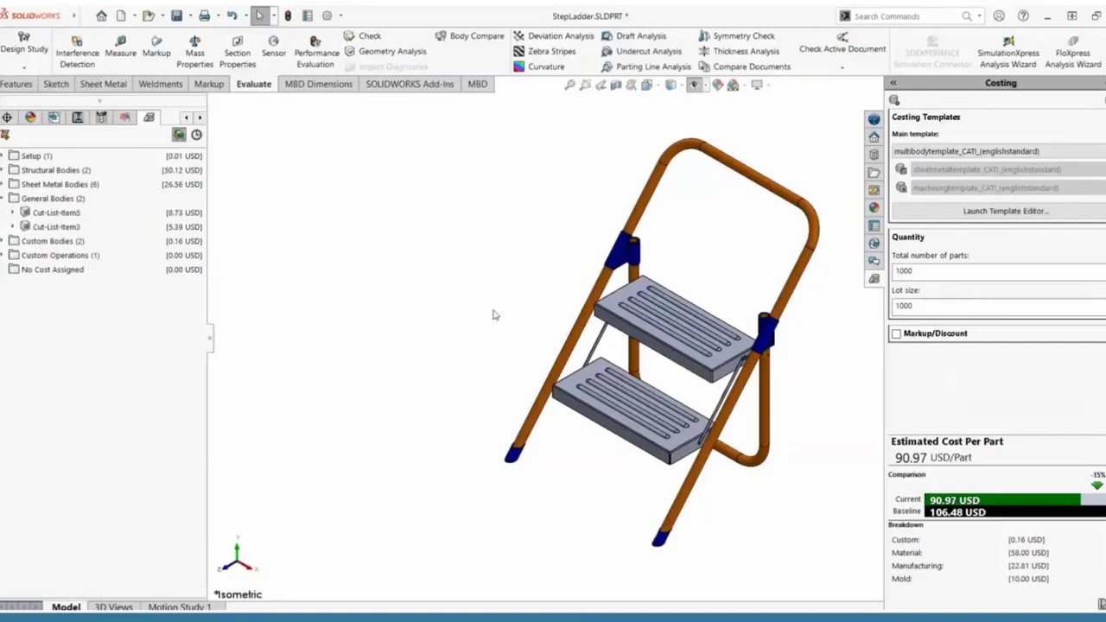
left_click(6, 198)
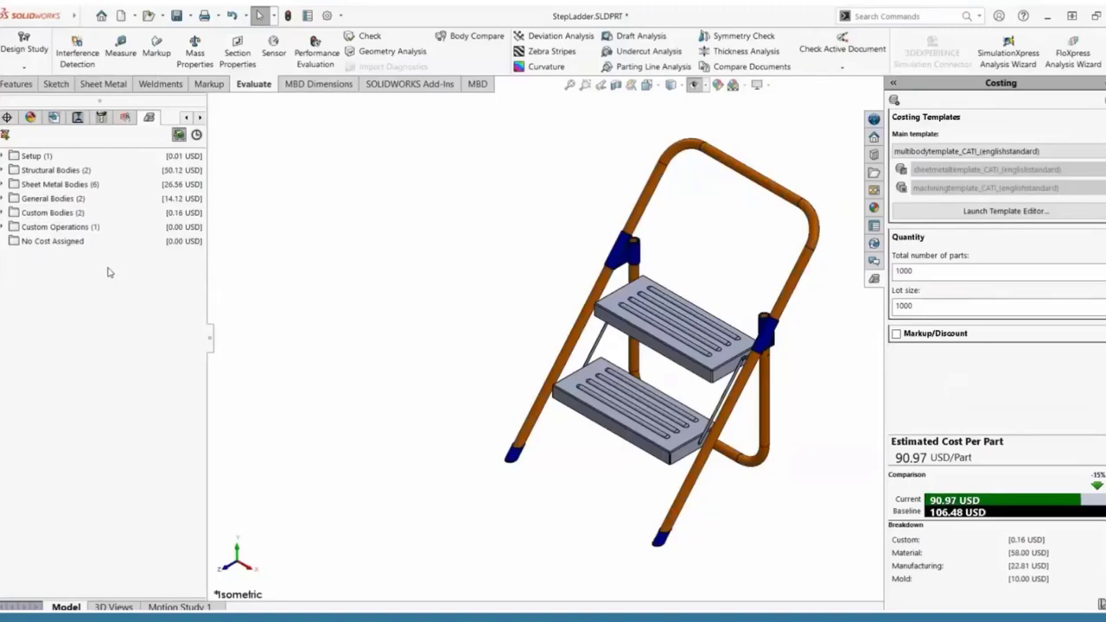
Check the part's existing custom operations and start a new one named Orange Paint
left_click(3, 227)
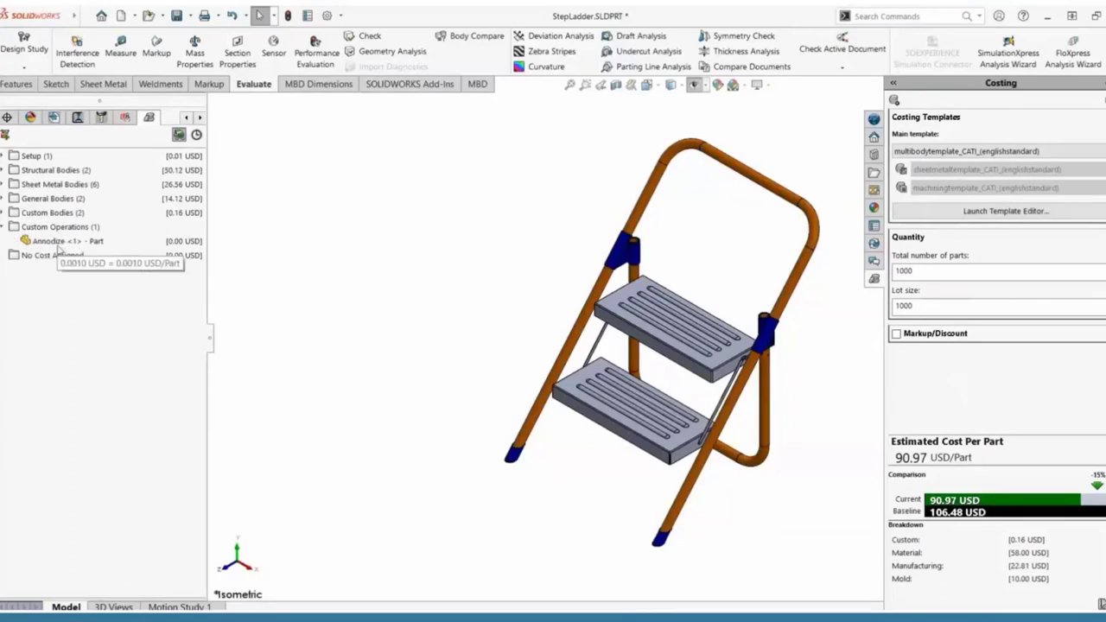
left_click(3, 226)
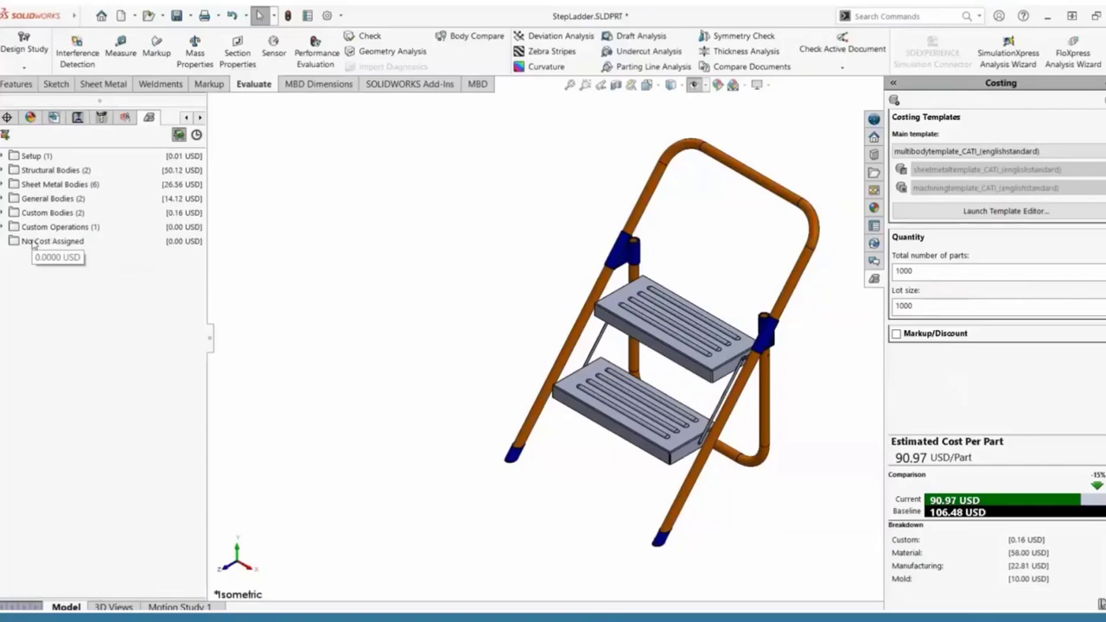
right_click(45, 226)
left_click(103, 234)
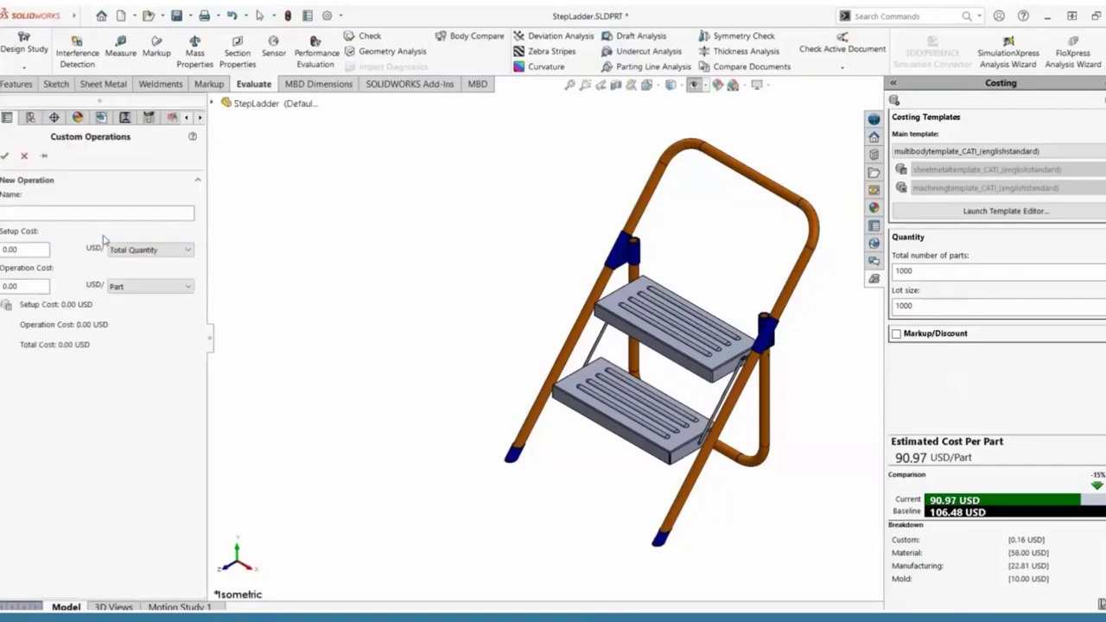
left_click(116, 216)
type("Orange Pain")
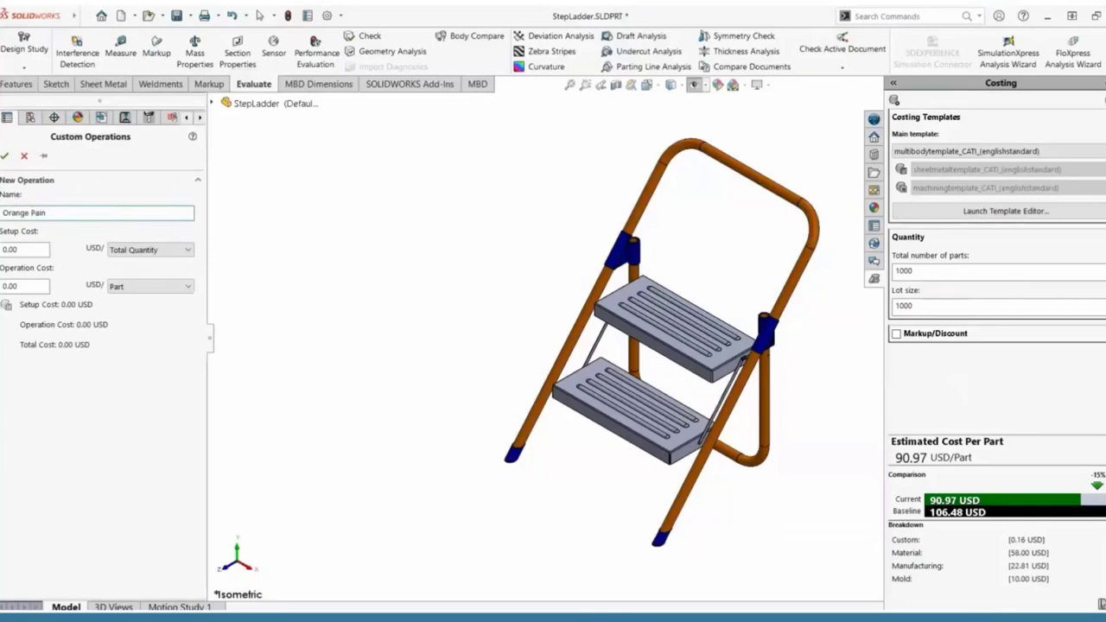
type("t")
Set the operation's setup cost to 5.00 USD and its operation cost to 0.001 USD based on face area
left_click(10, 249)
double_click(10, 249)
type("5")
left_click(30, 286)
type("1")
left_click(150, 286)
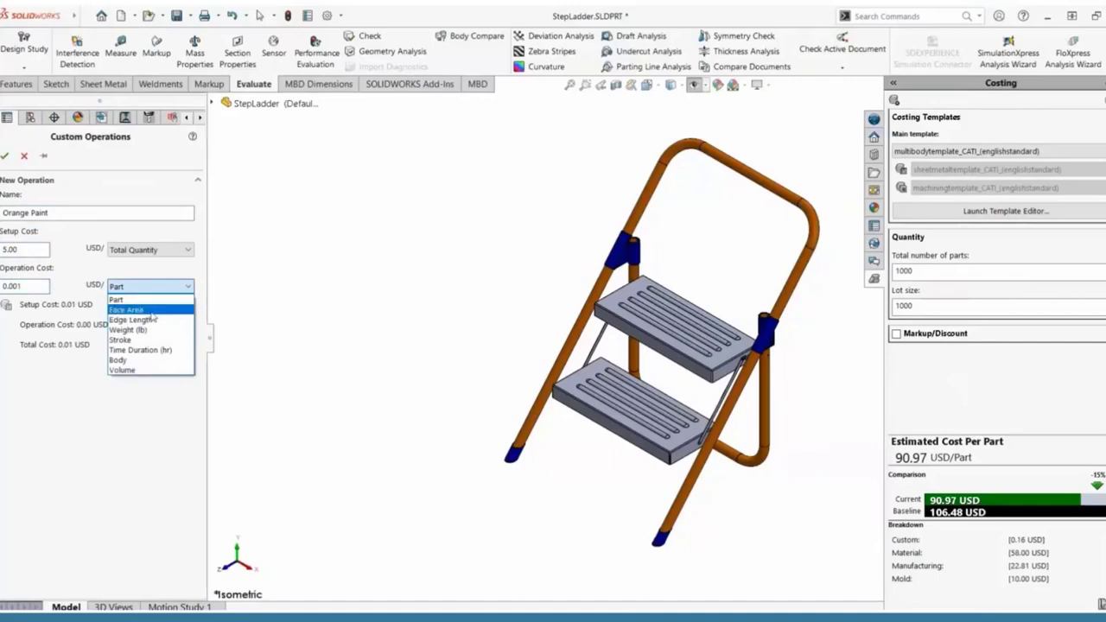
left_click(151, 316)
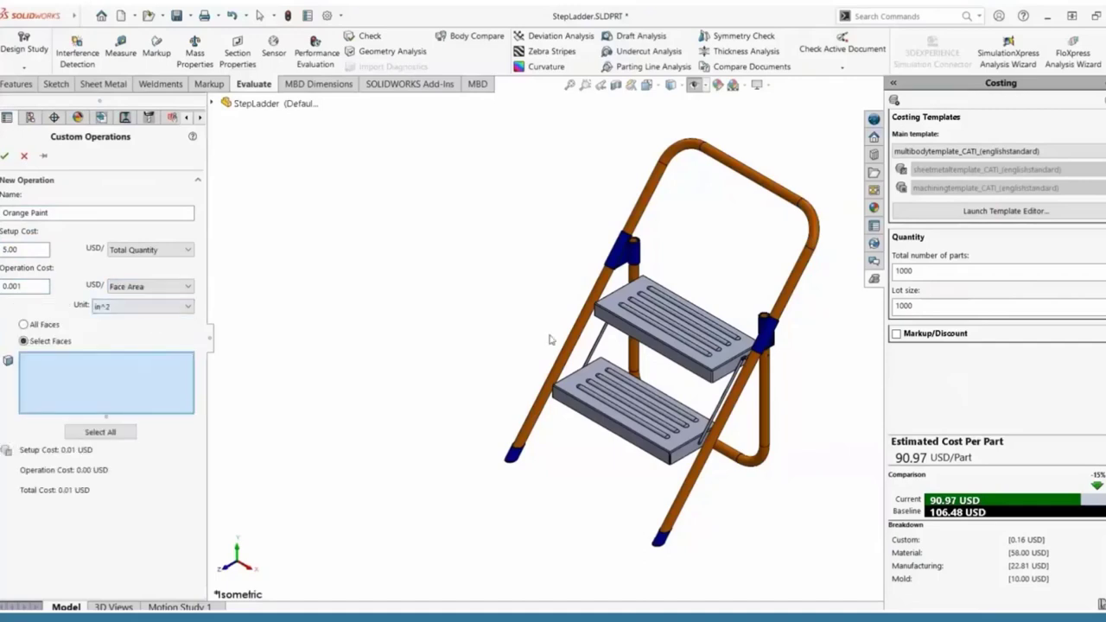
Apply the Orange Paint operation to all orange tube faces of the front and rear ladder frames and accept it
left_click(575, 350)
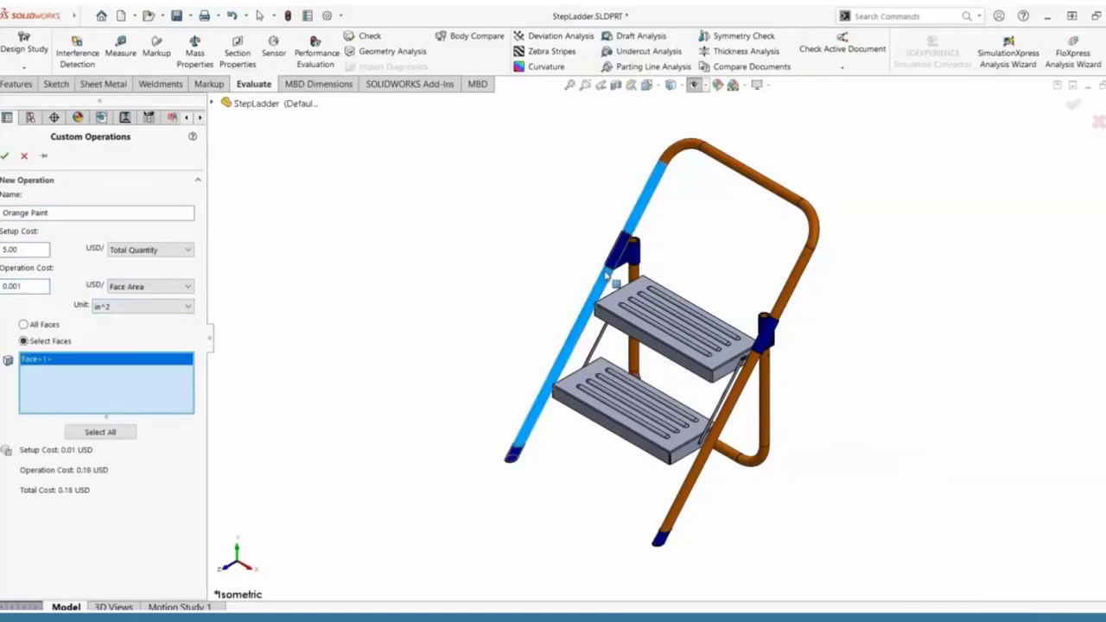
left_click(691, 155)
left_click(778, 195)
left_click(810, 238)
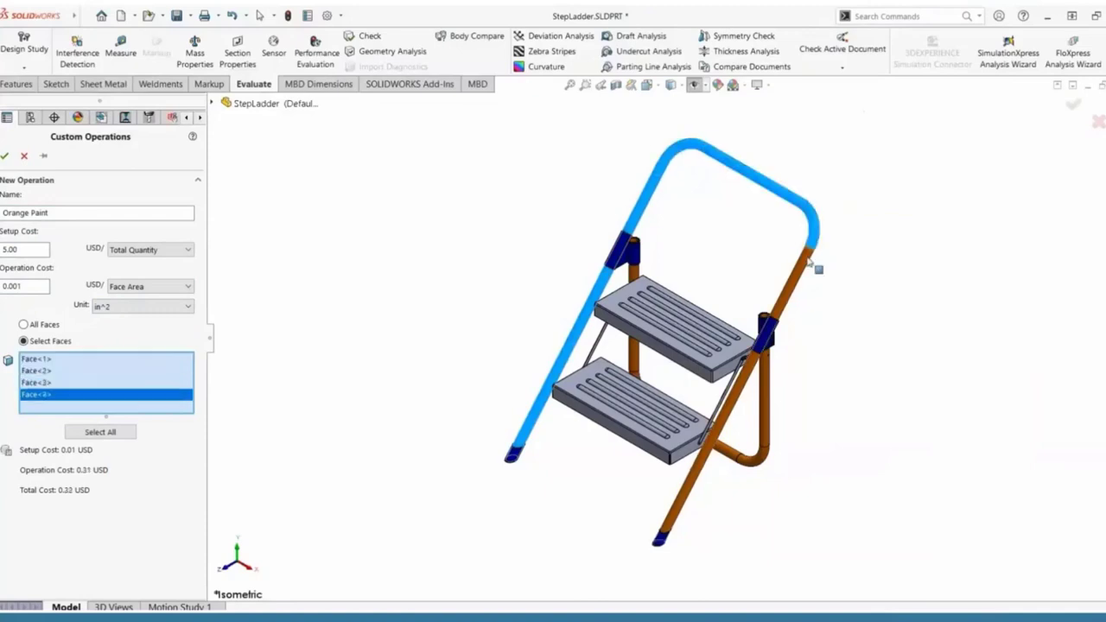
left_click(743, 380)
left_click(766, 407)
left_click(756, 459)
left_click(730, 458)
middle_click_drag(735, 464, 814, 422)
left_click(812, 420)
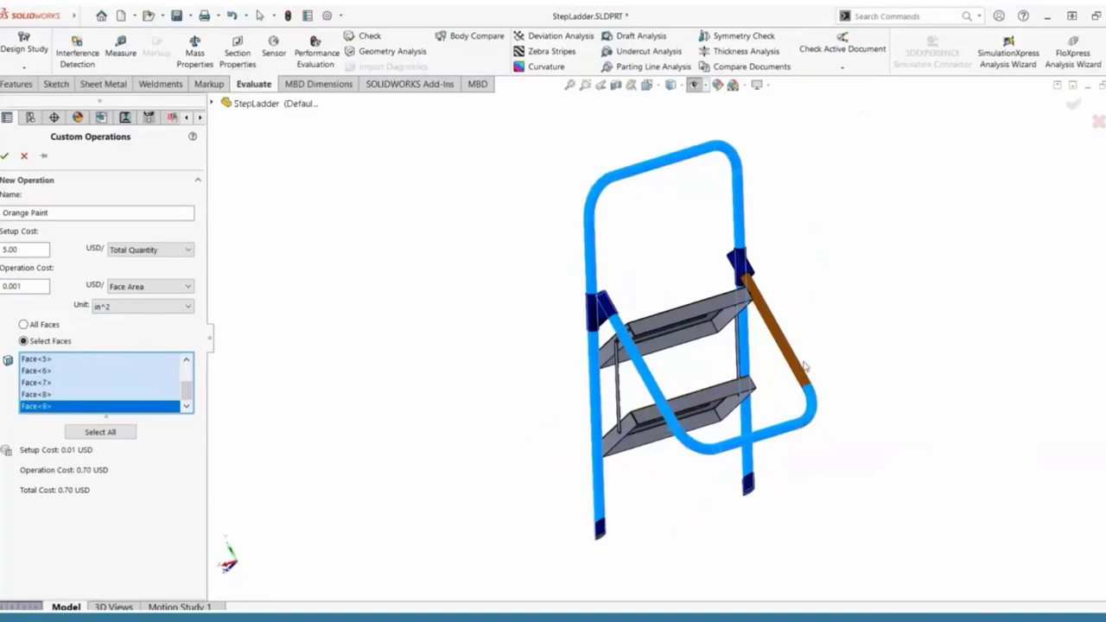
left_click(796, 363)
key("ctrl+7")
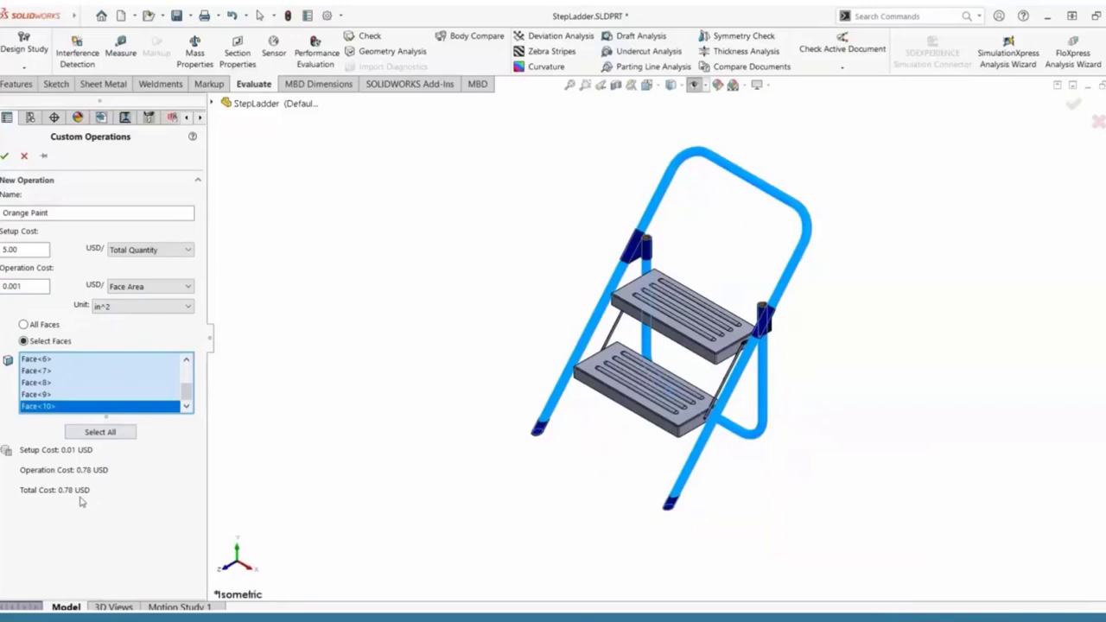
left_click(5, 157)
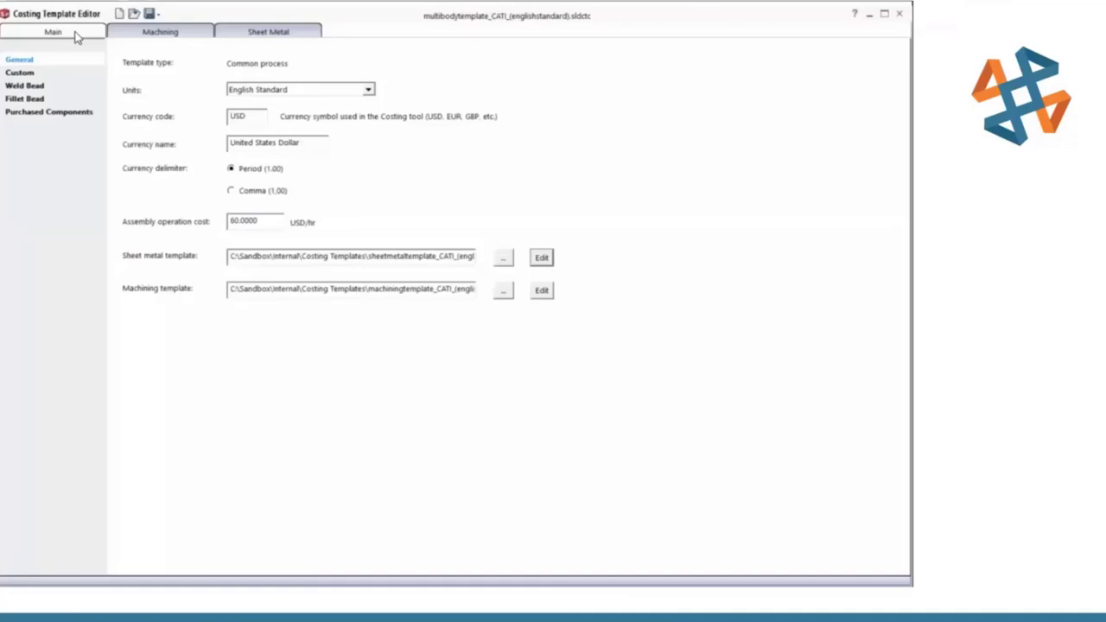
Add a Heat Treatment custom operation to the multibody costing template with the selection type Part
left_click(27, 72)
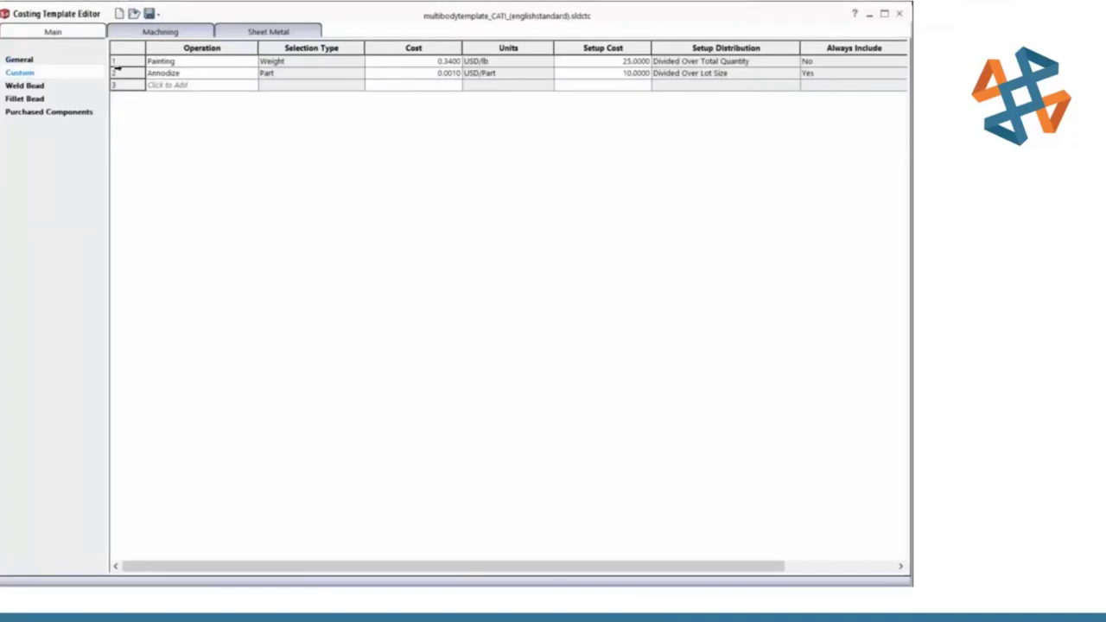
left_click(170, 85)
type("Heat Treatment")
left_click(355, 88)
left_click(356, 89)
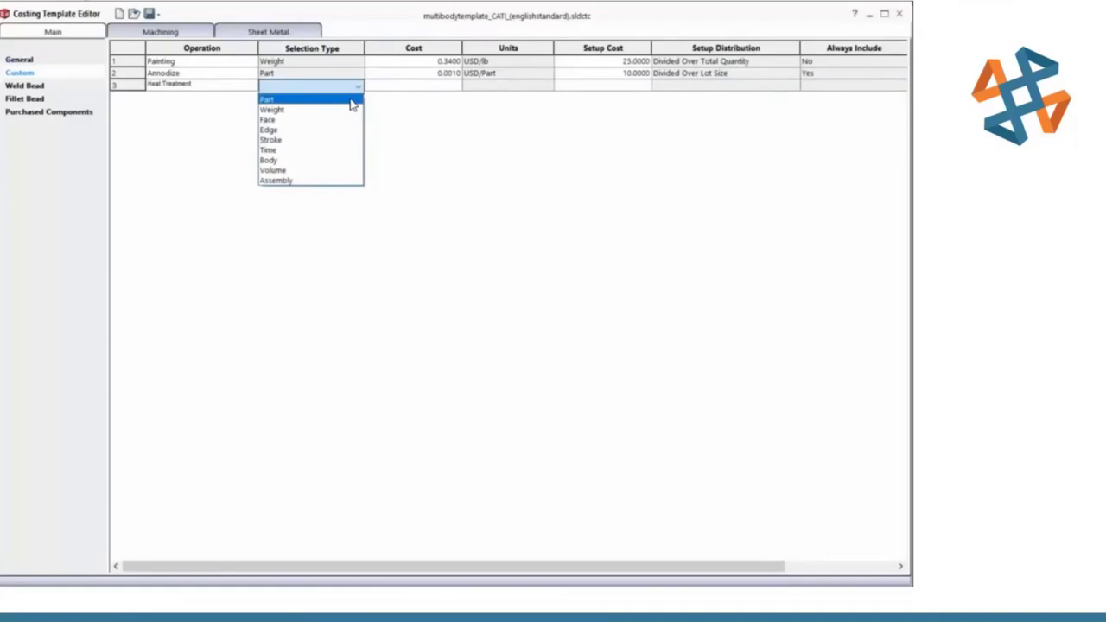
left_click(350, 100)
Set the Heat Treatment operation's cost to 0.01 USD/Part and its setup cost to 10
left_click(437, 86)
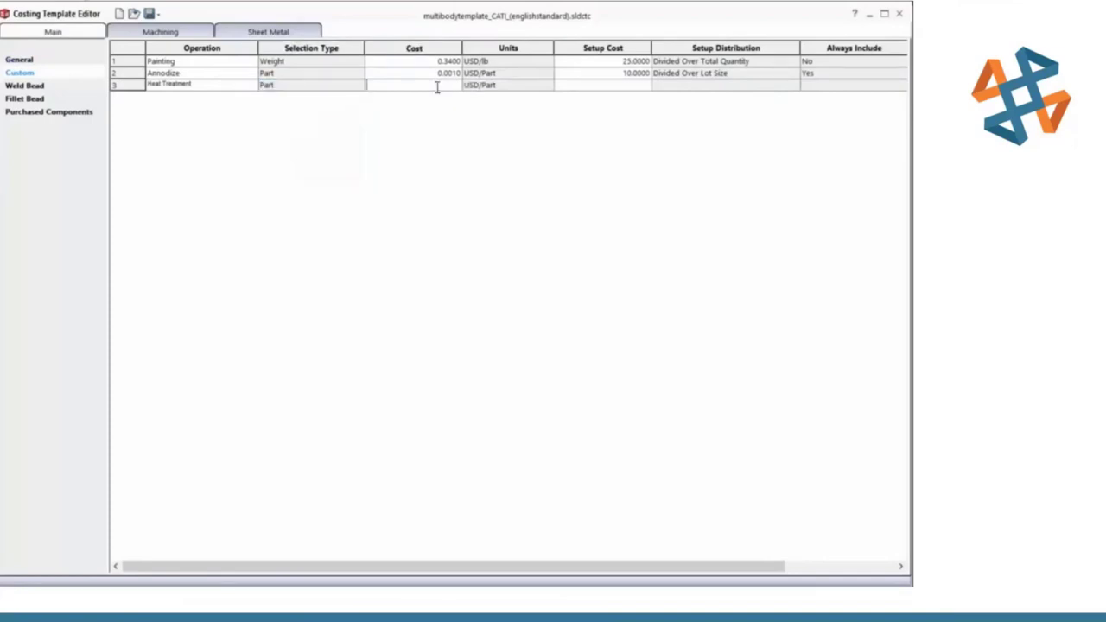
type("0.01")
key("Tab")
key("Tab")
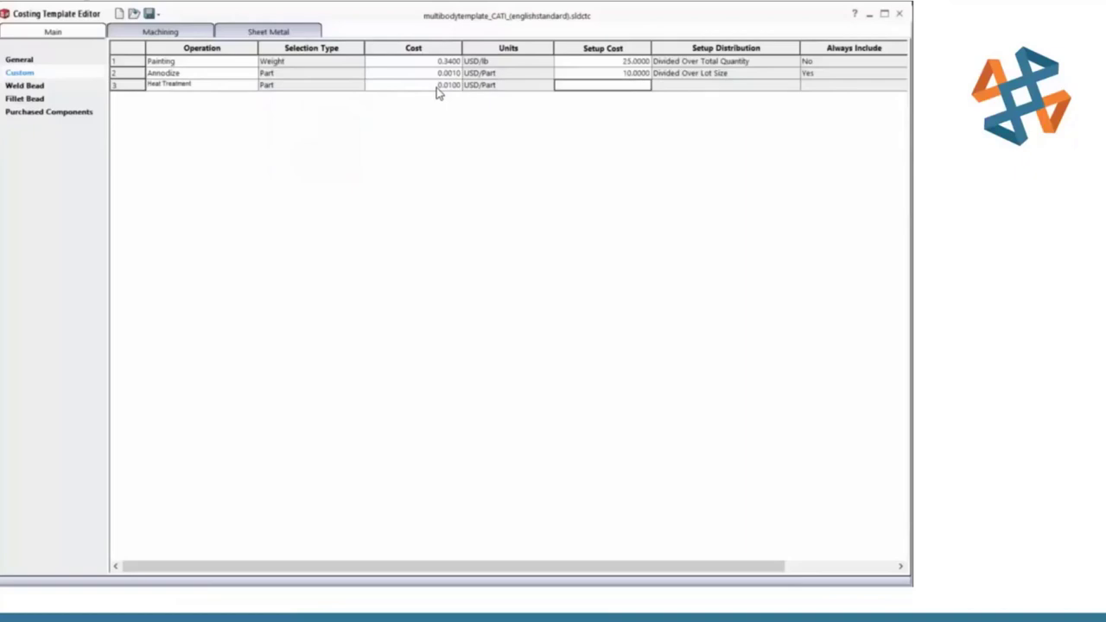
type("10")
key("Tab")
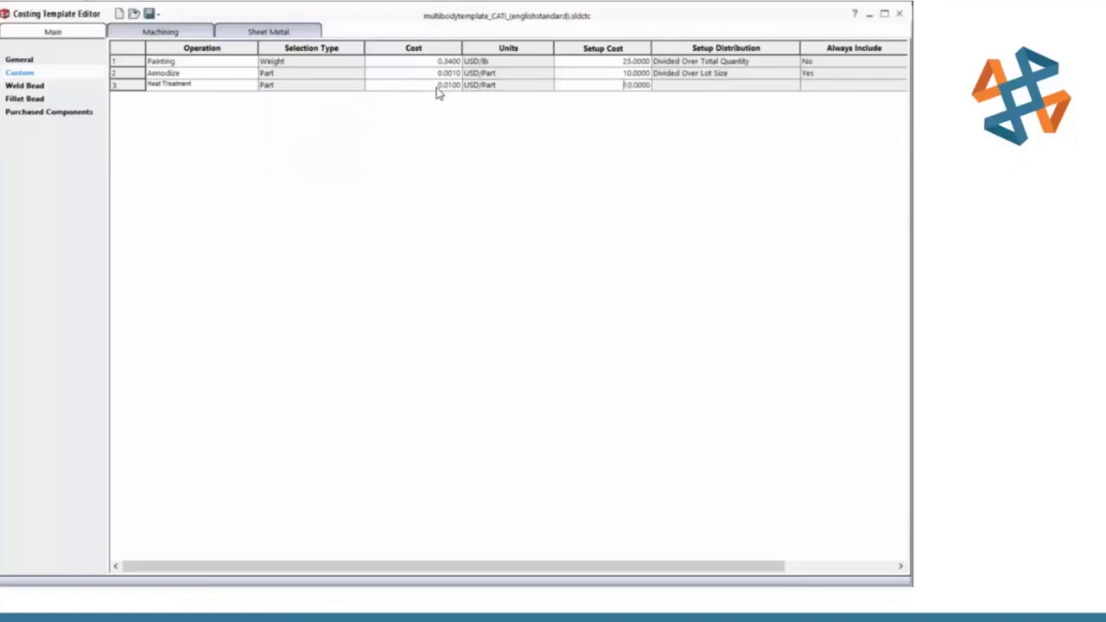
key("Tab")
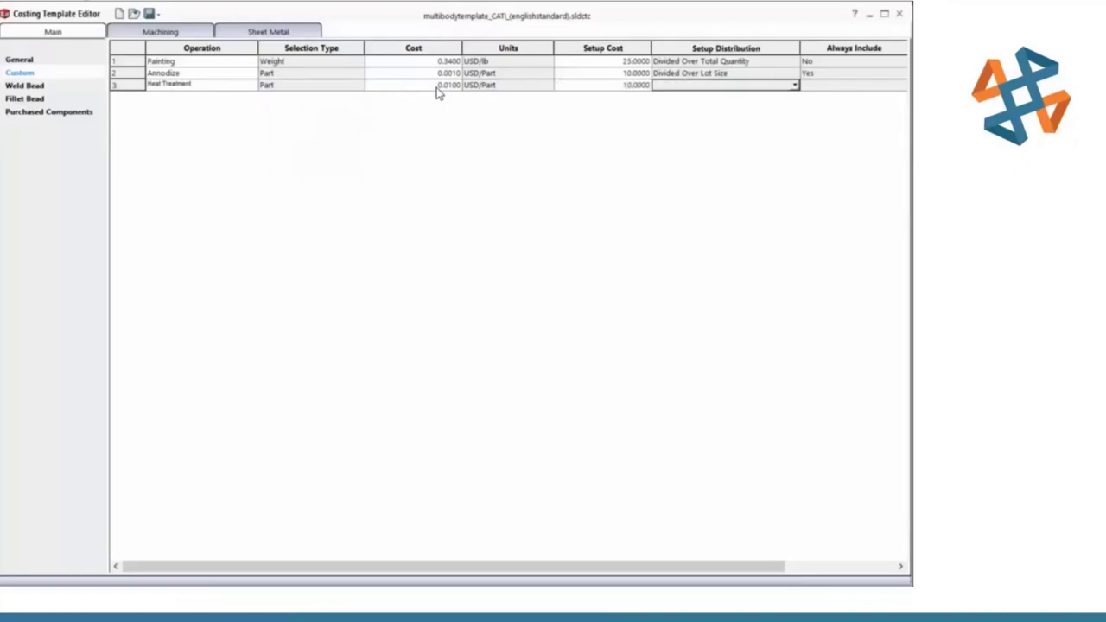
Set Heat Treatment's setup distribution to Applied Once Per Part/Assembly and its Always Include option to No
left_click(794, 85)
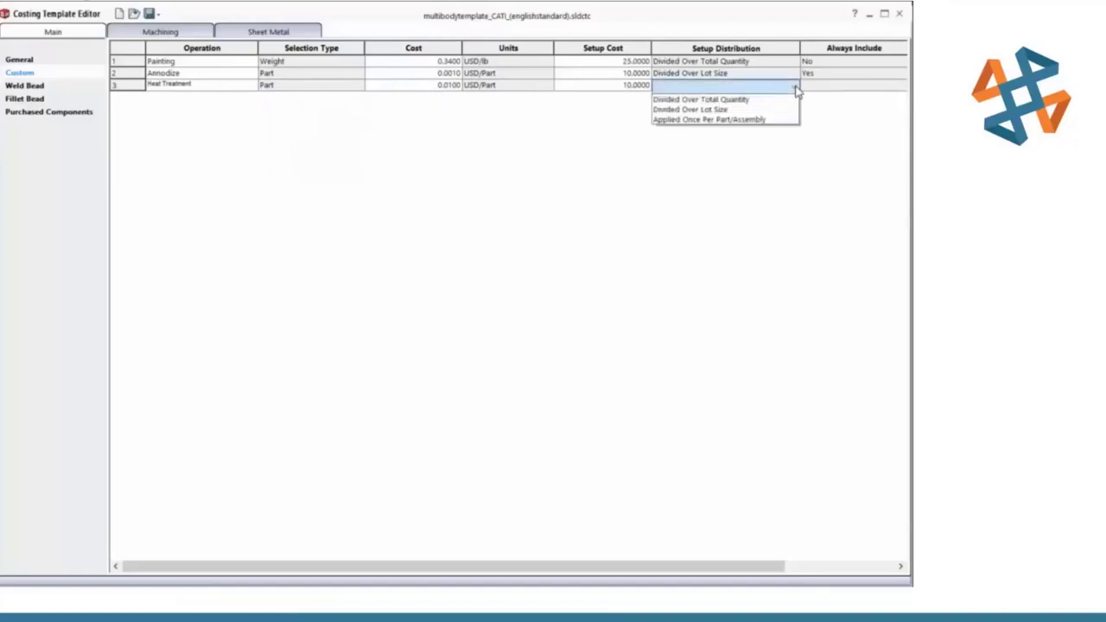
left_click(787, 120)
left_click(836, 90)
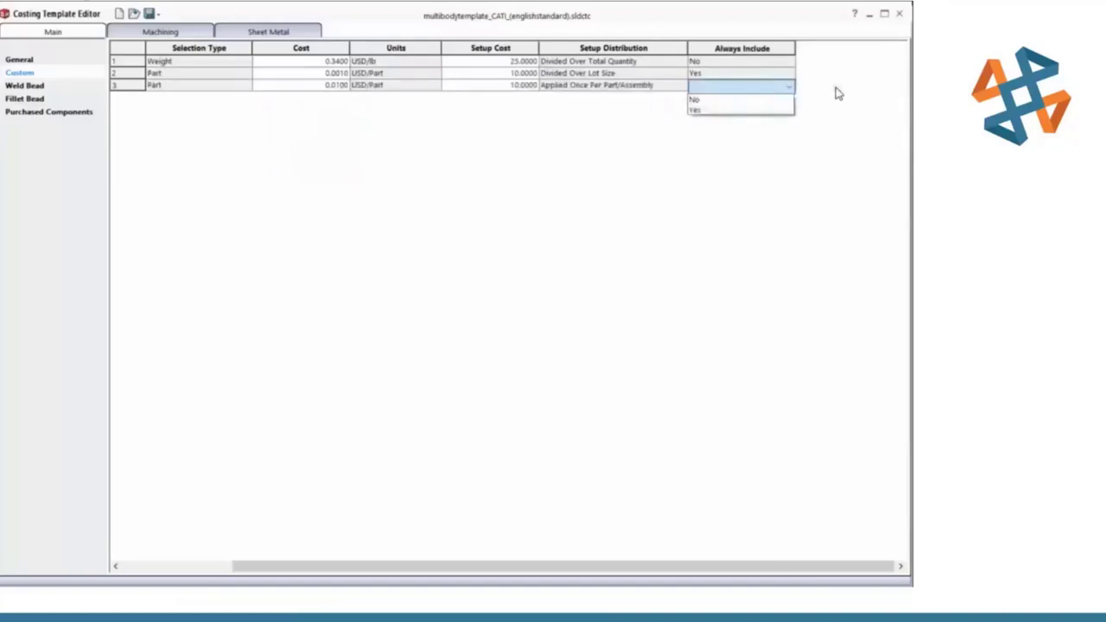
left_click(727, 102)
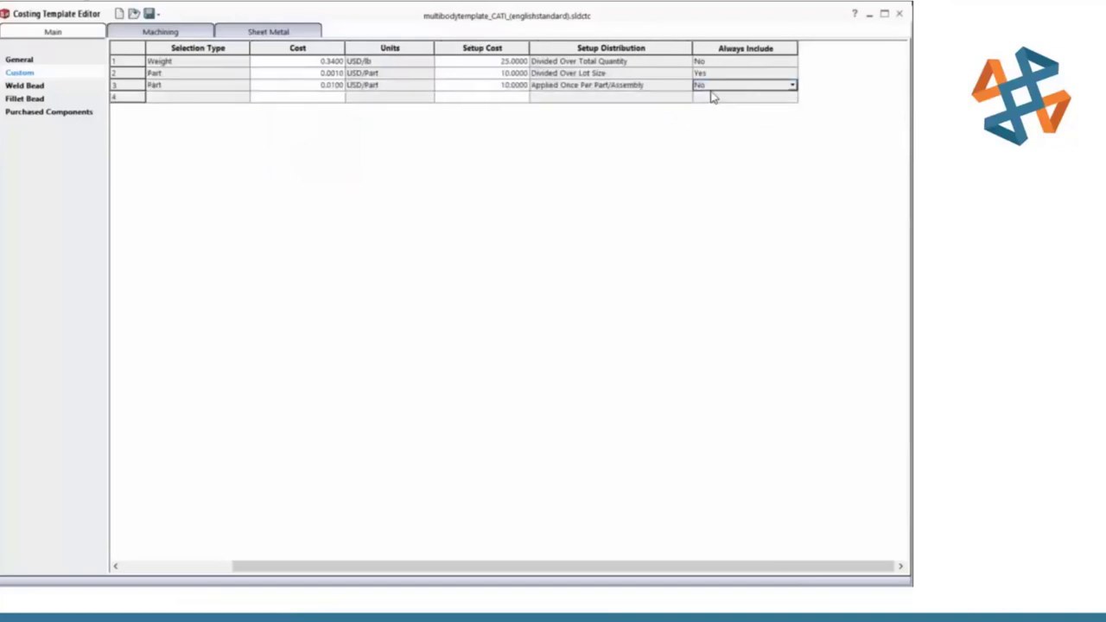
left_click_drag(493, 568, 375, 560)
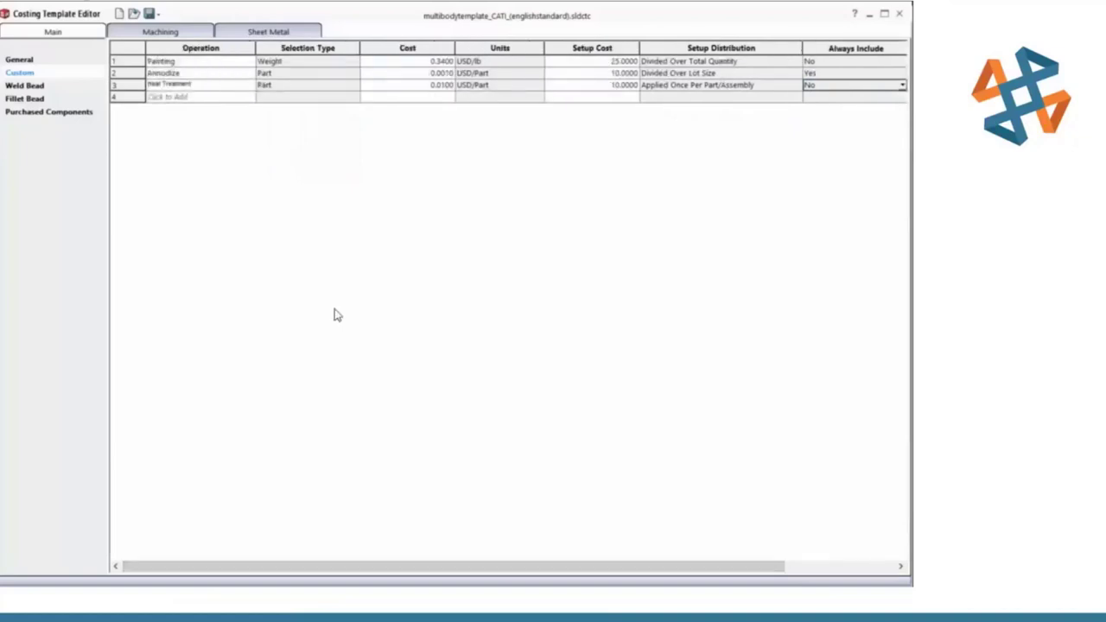
Examine the template's weld methods and the weld bead costs per length by category, type and bead size
left_click(36, 89)
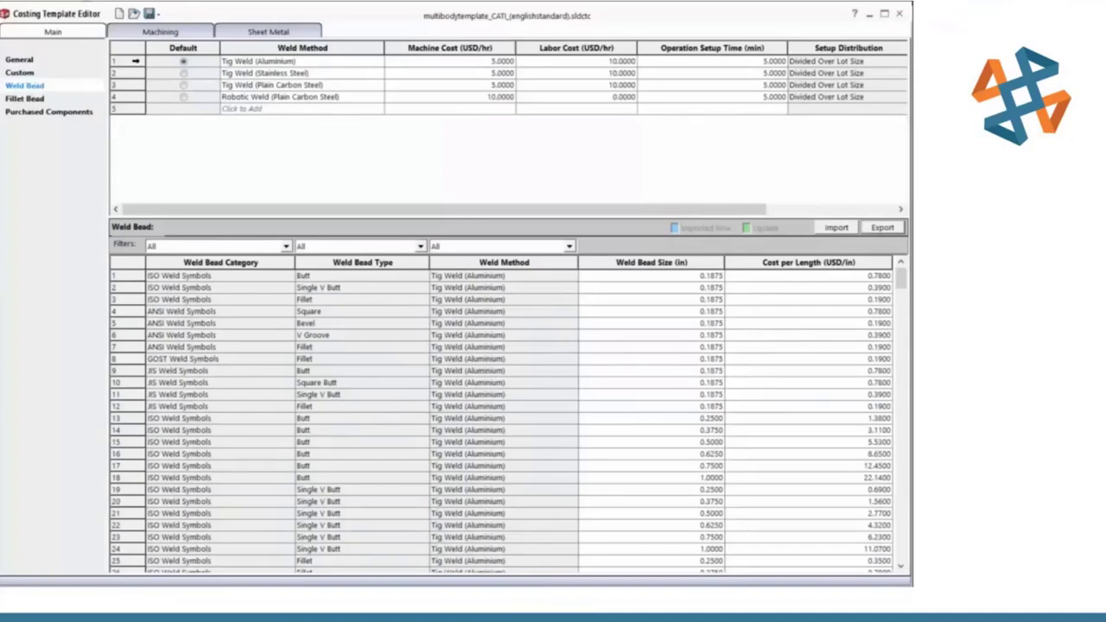
left_click(136, 60)
left_click(132, 73)
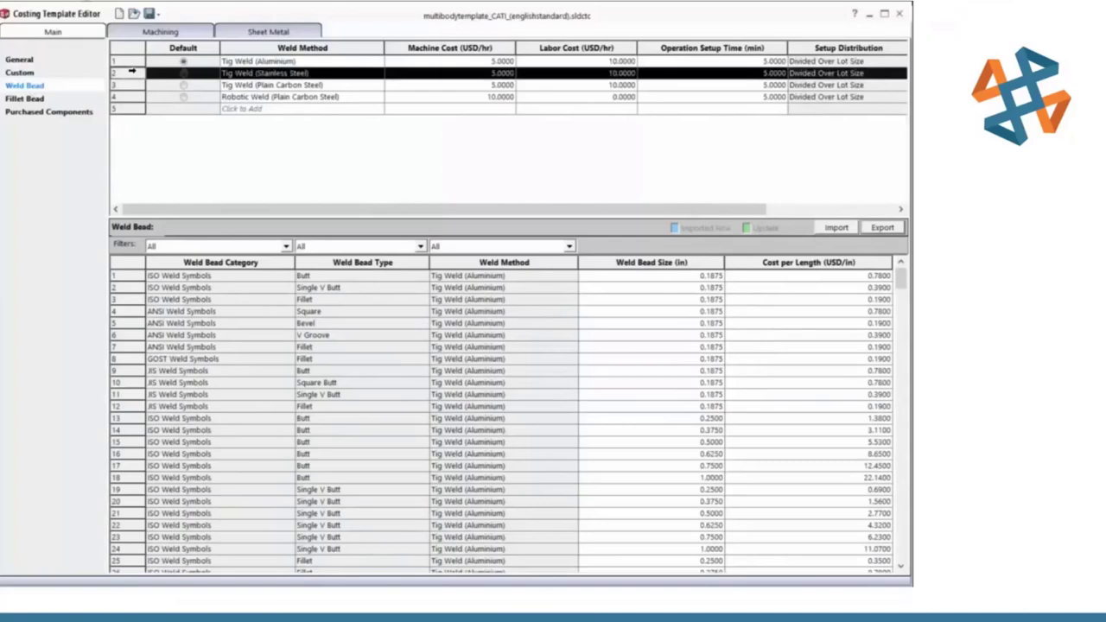
mouse_move(900, 288)
left_mouse_down()
mouse_move(899, 307)
mouse_move(899, 275)
left_mouse_up()
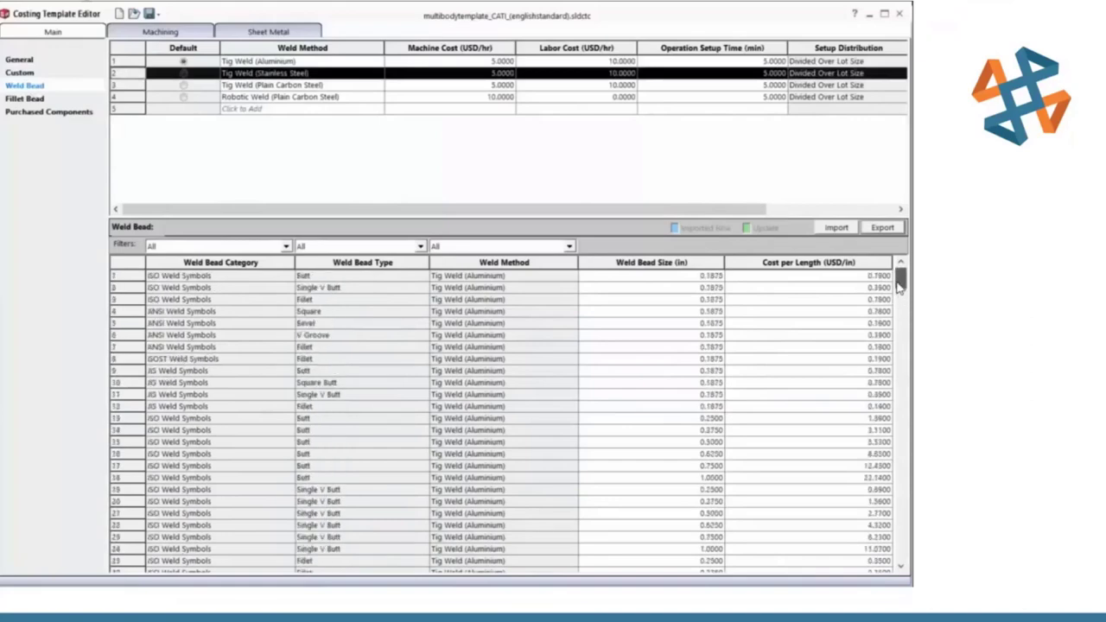
left_click(880, 234)
Check which custom property names the template uses to pull the cost of purchased components
left_click(71, 113)
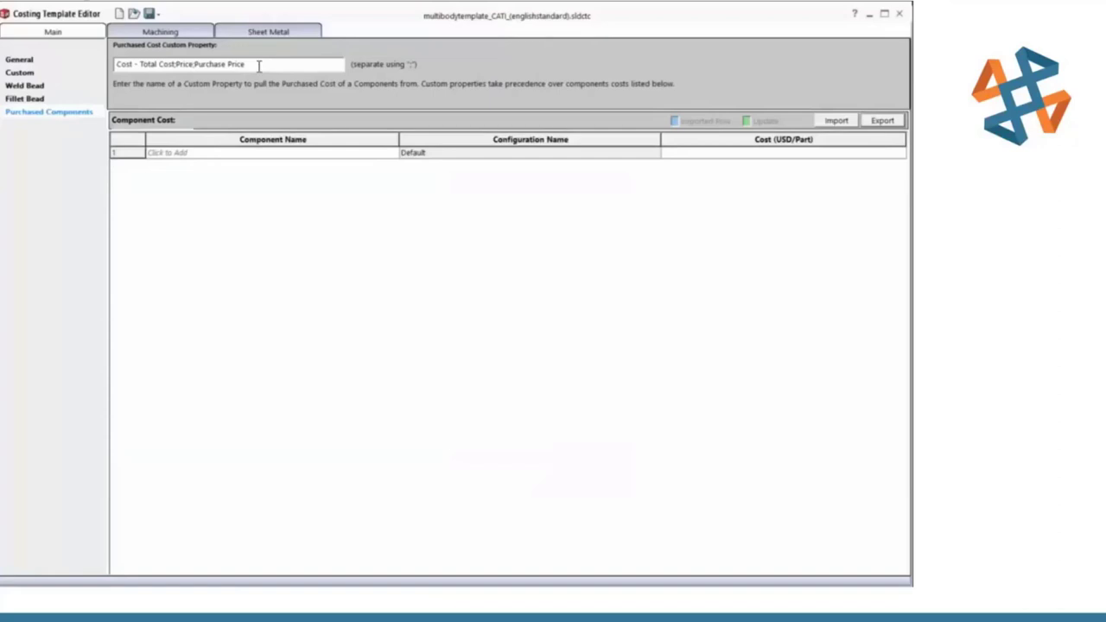
left_click_drag(258, 66, 192, 68)
left_click_drag(117, 64, 174, 65)
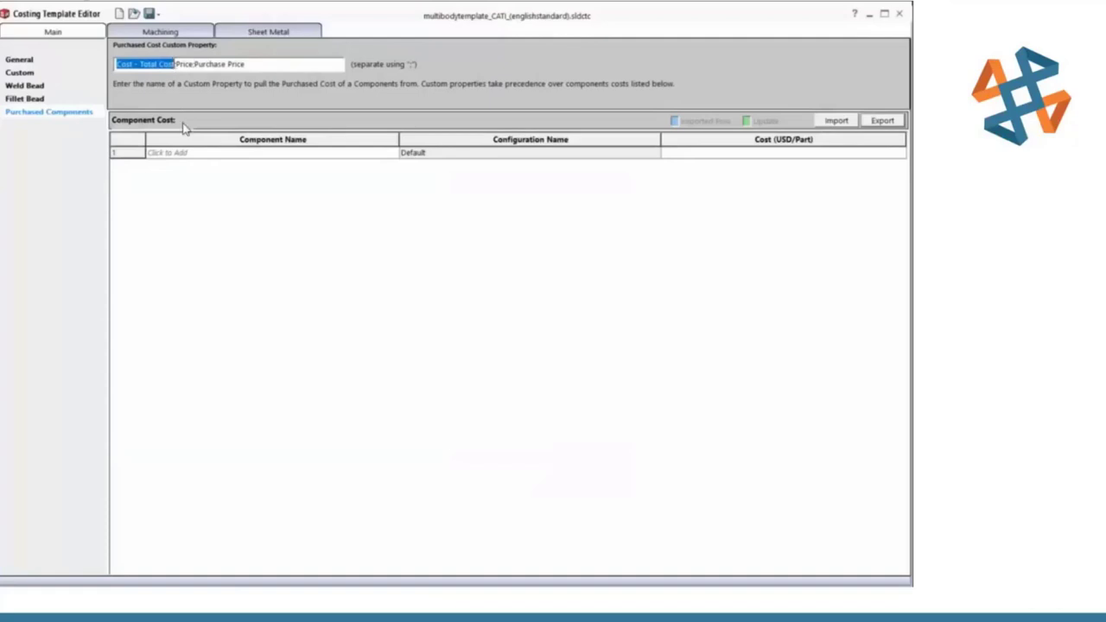
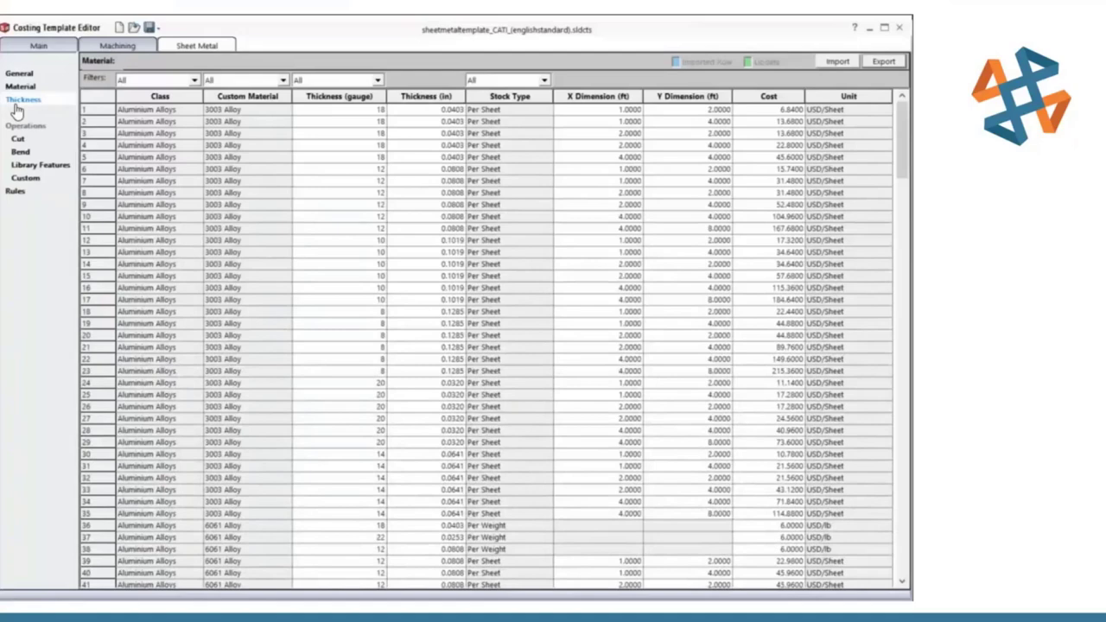
Review the sheet metal template's thickness and stock costs, then its cut and bend operations
left_click(882, 62)
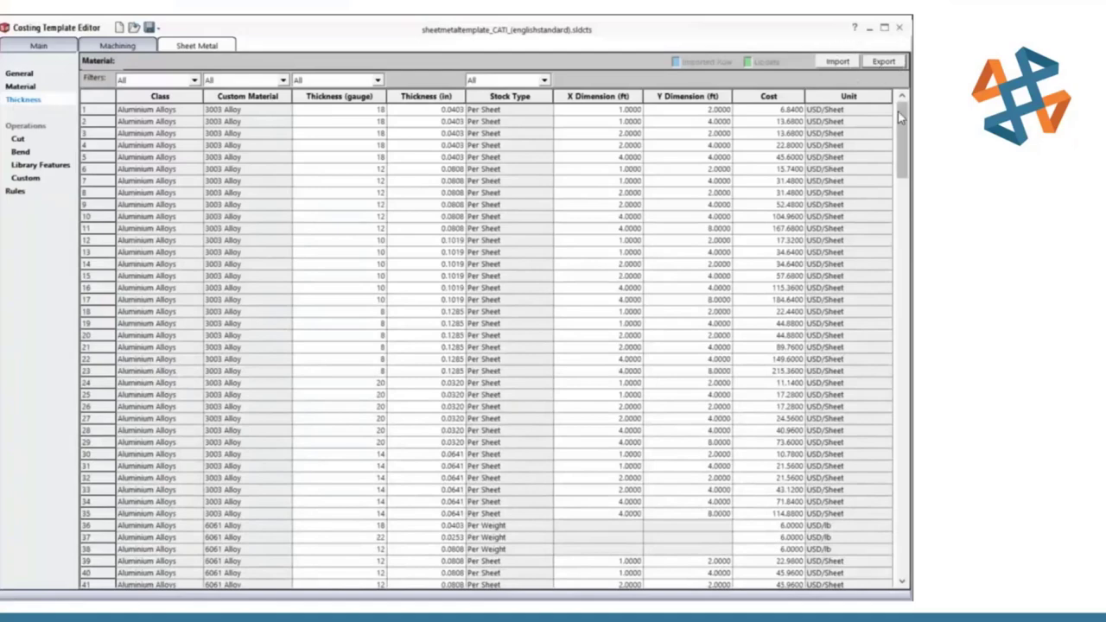
left_click_drag(898, 112, 893, 197)
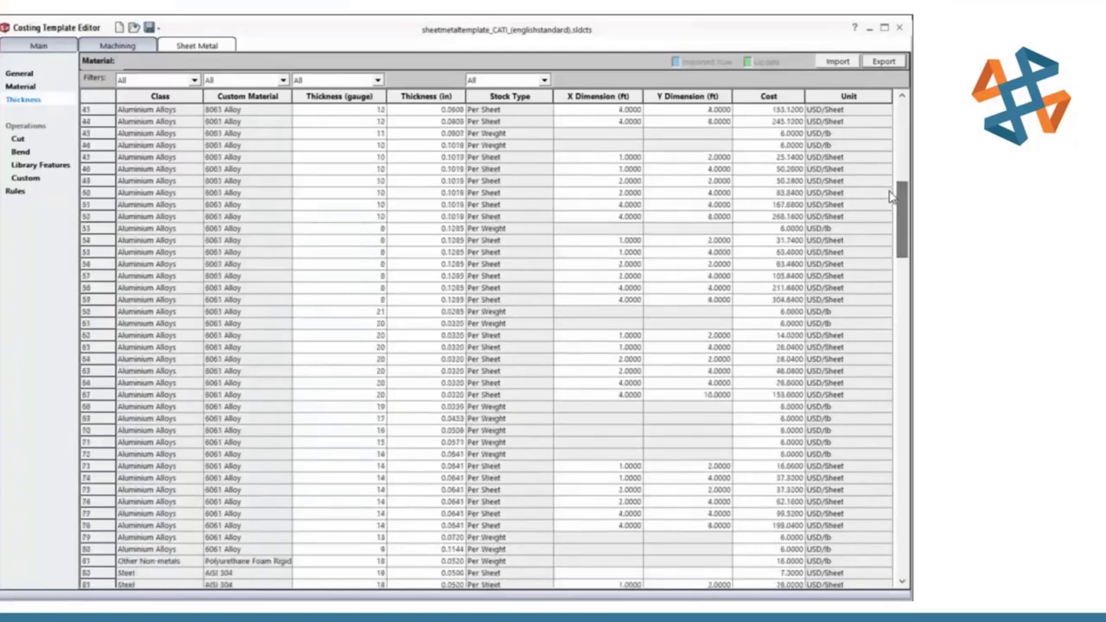
left_click(18, 142)
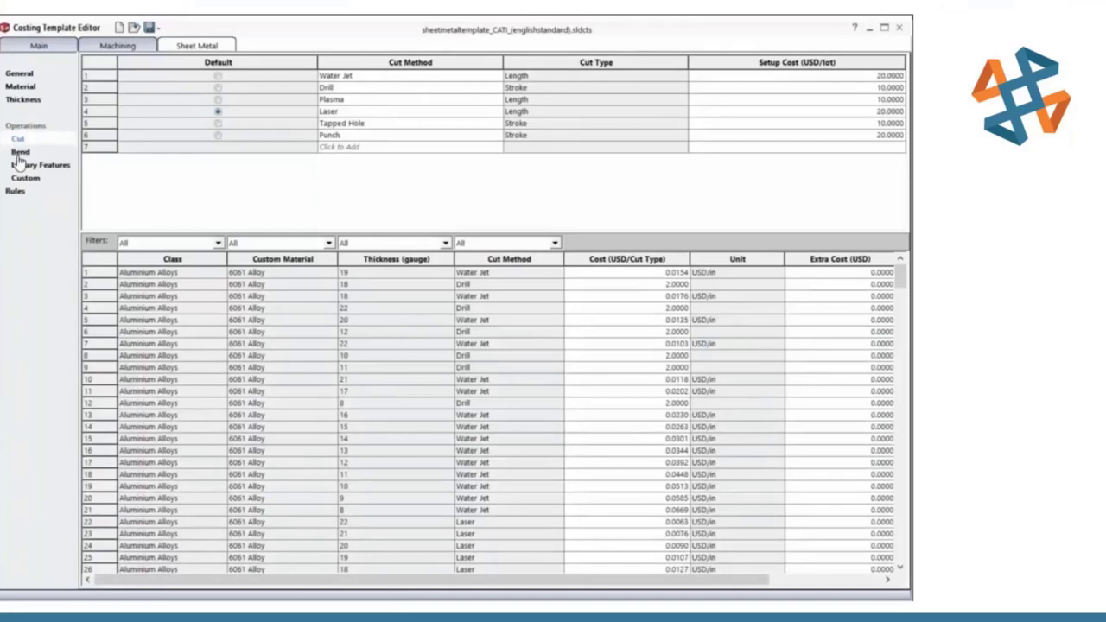
left_click(19, 153)
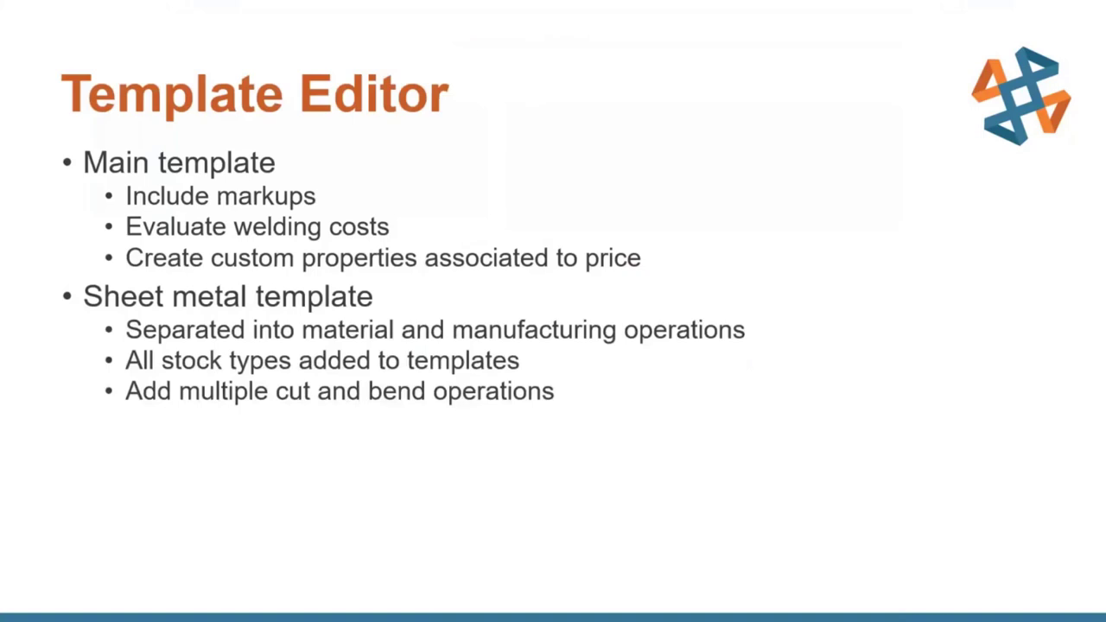
key("Right")
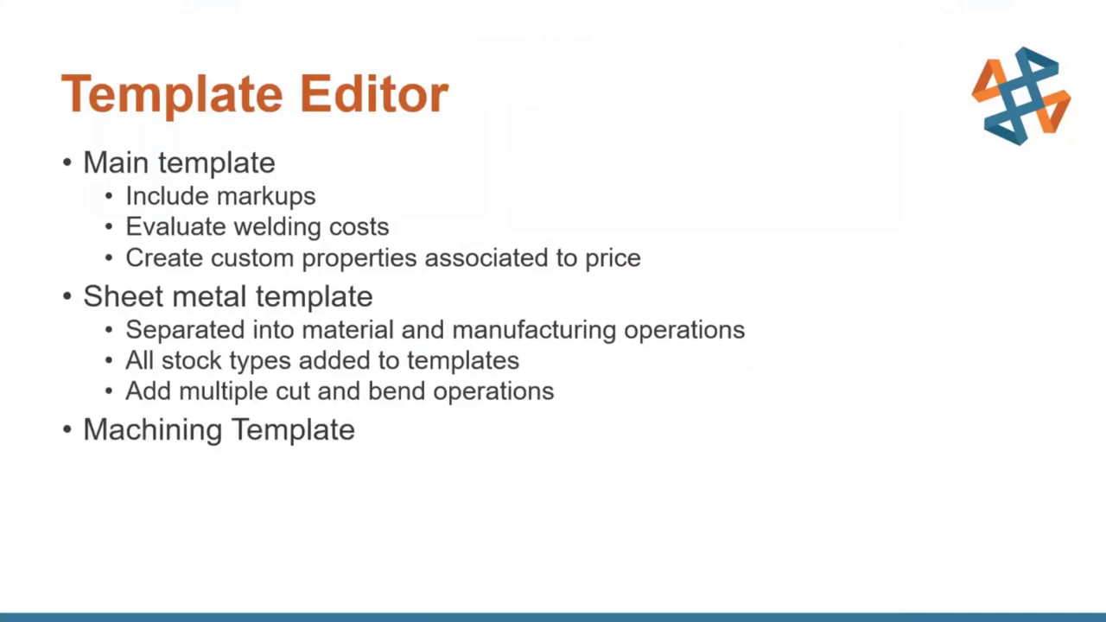
key("Right")
key("Right")
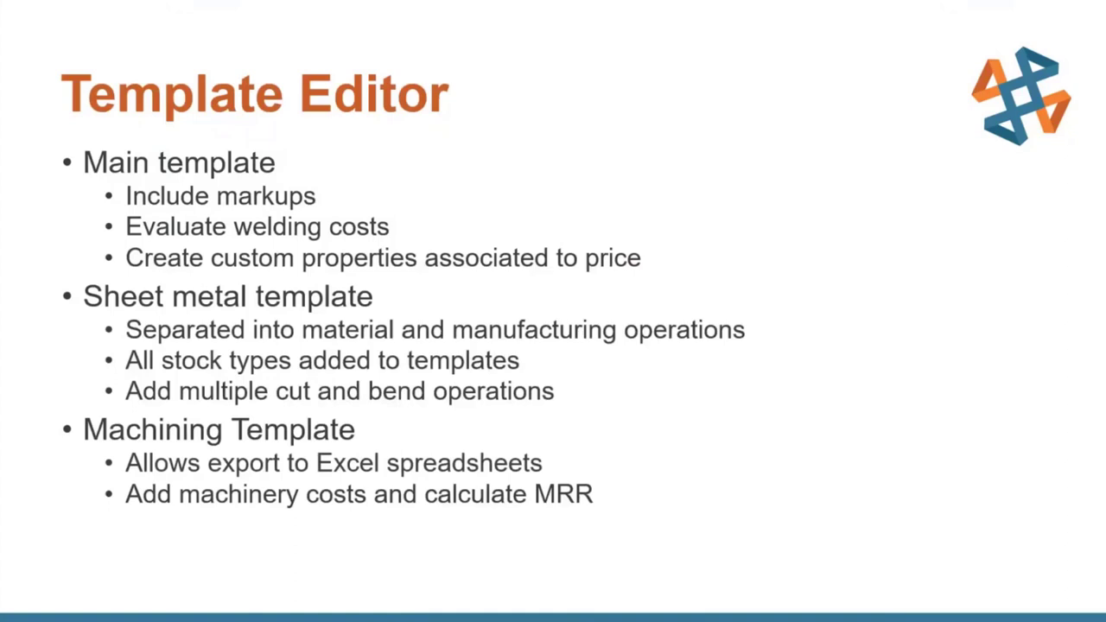
key("Right")
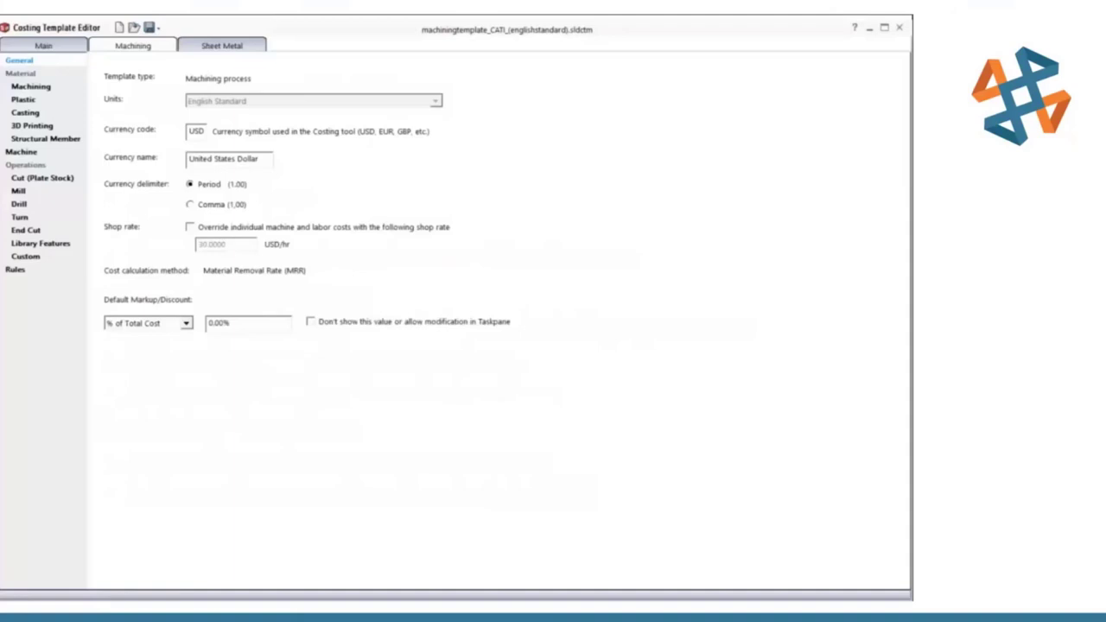
Review the machining template's costs for machining stock, plastic and casting materials, including the mold settings
left_click(31, 86)
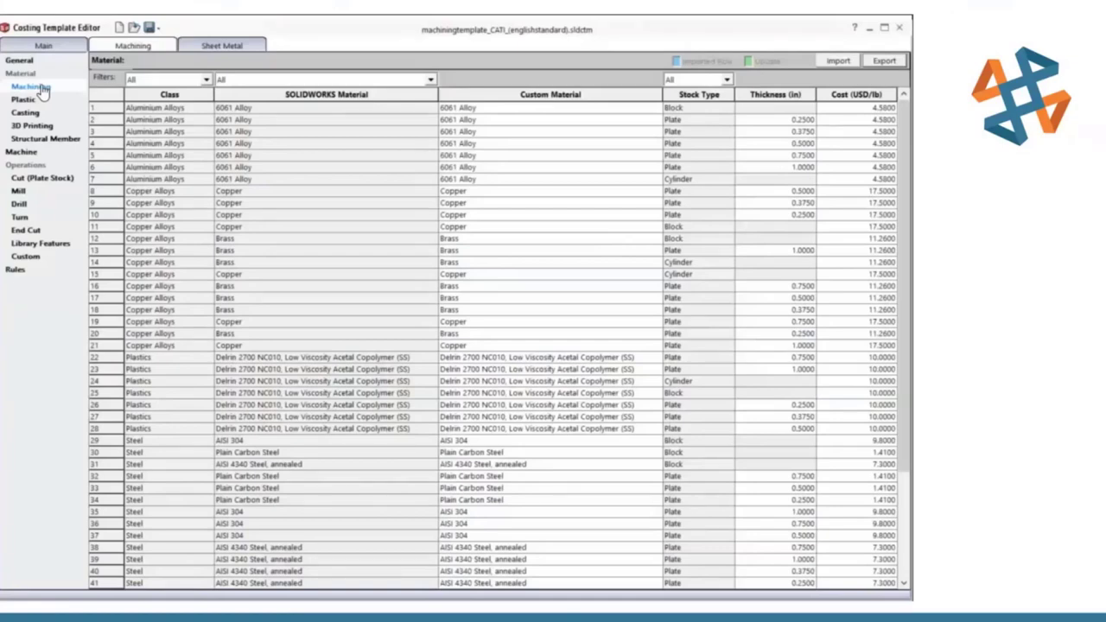
left_click(28, 104)
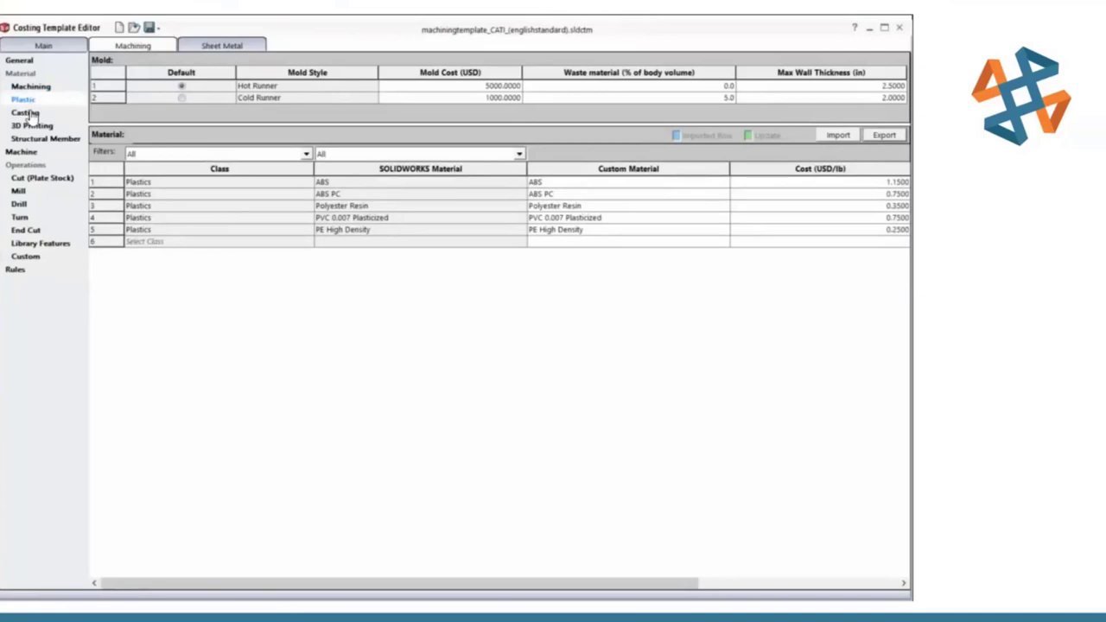
left_click(26, 114)
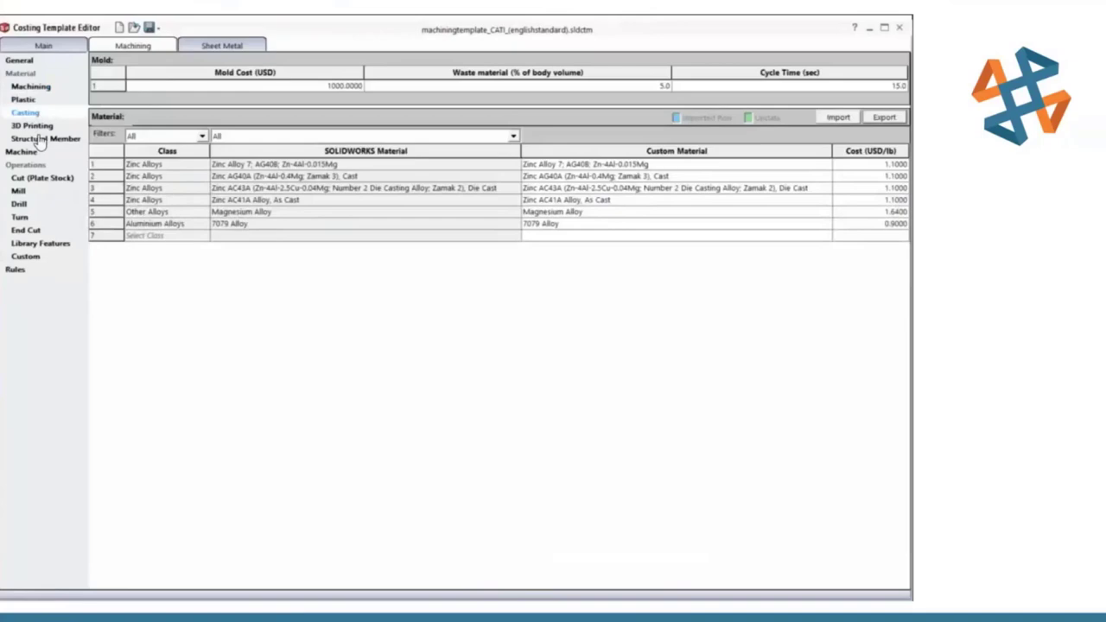
Examine the structural member materials by profile, size, stock type and cost in the machining template
left_click(39, 140)
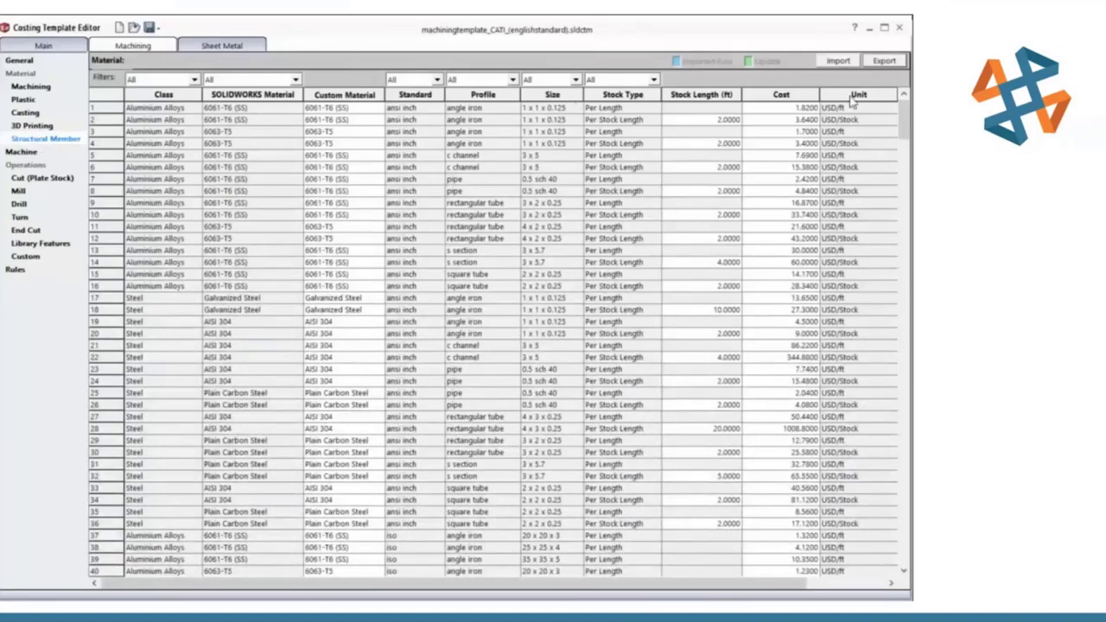
scroll(905, 123, "down", 1)
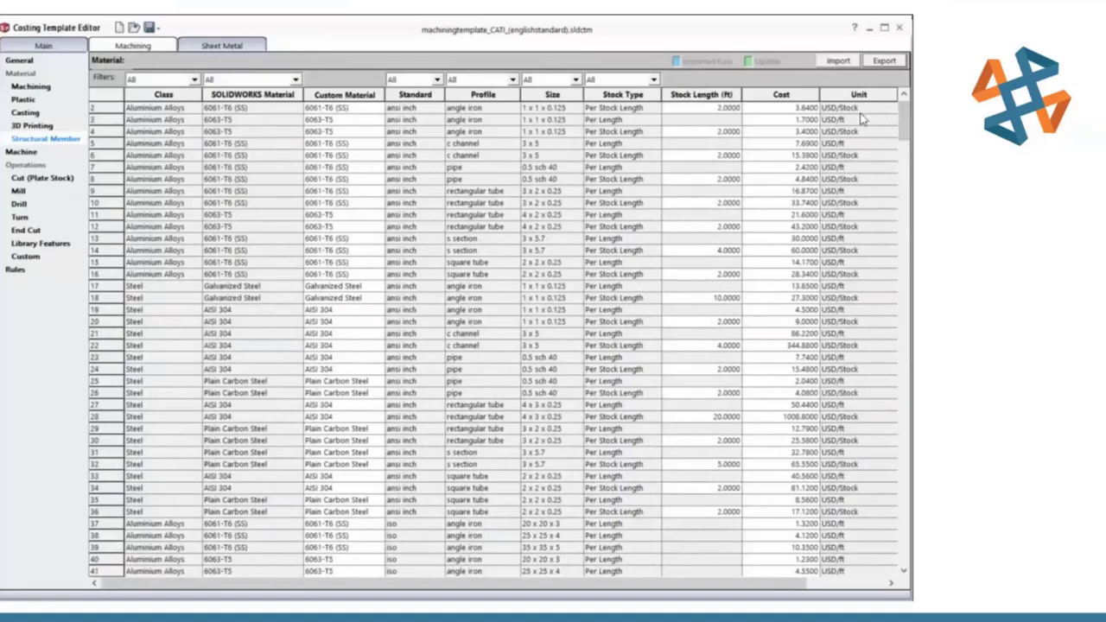
left_click_drag(905, 118, 909, 170)
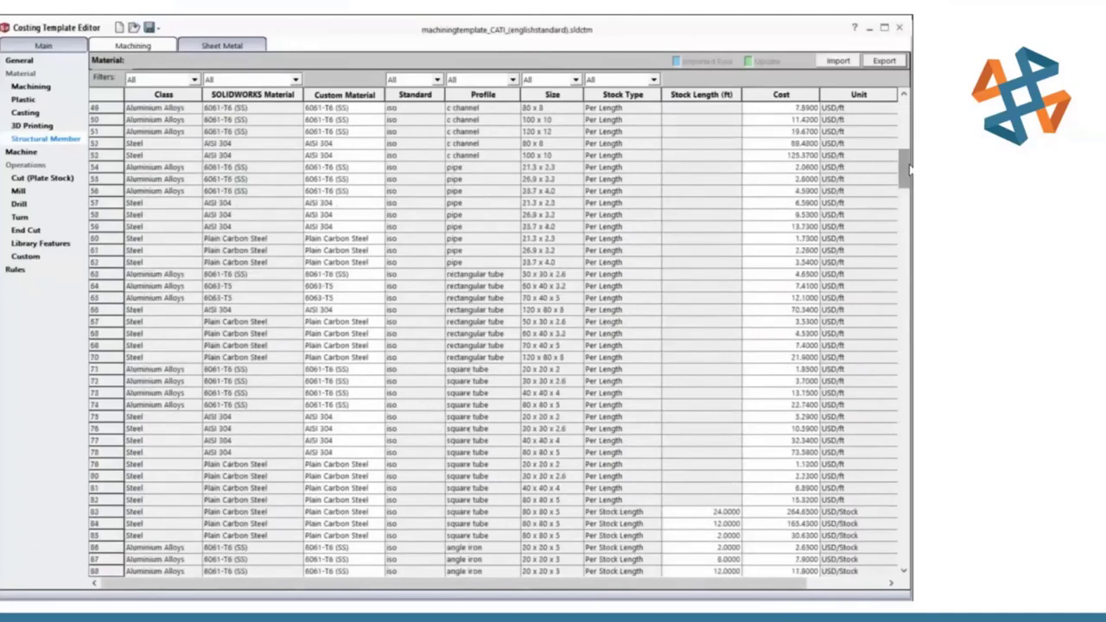
left_click(884, 62)
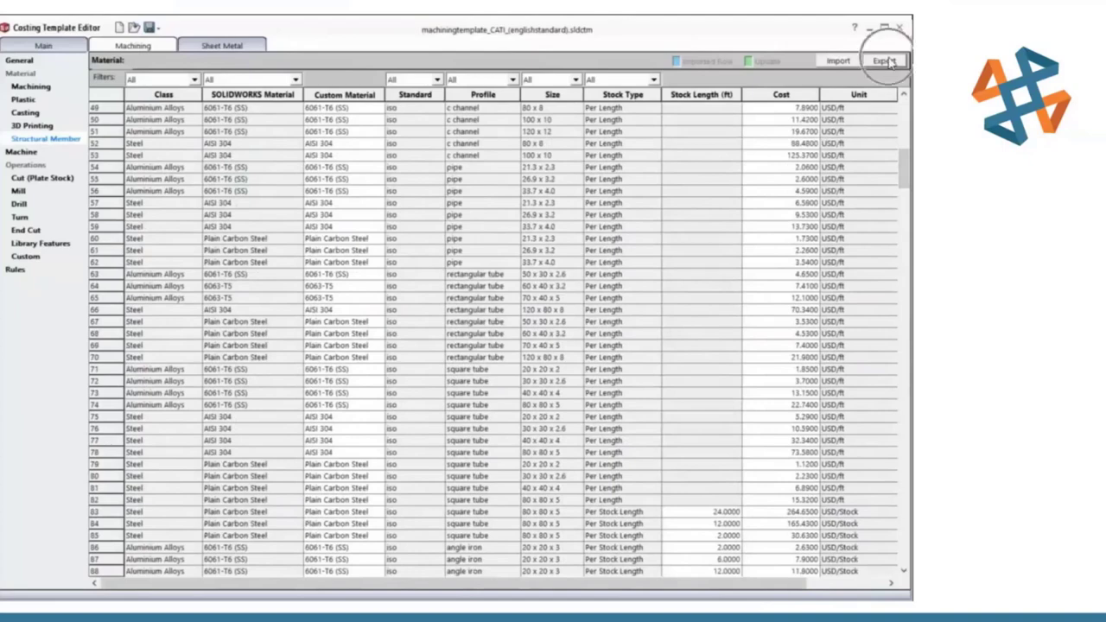
Review the machining template's machine and labor costs and its list of custom operations
left_click(29, 152)
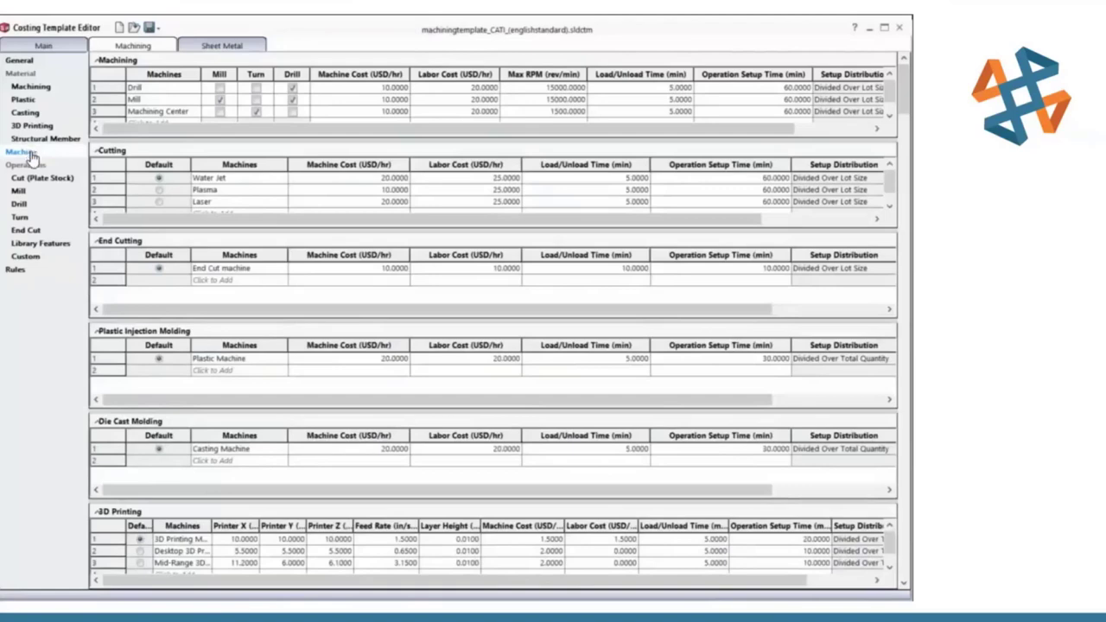
left_click(26, 258)
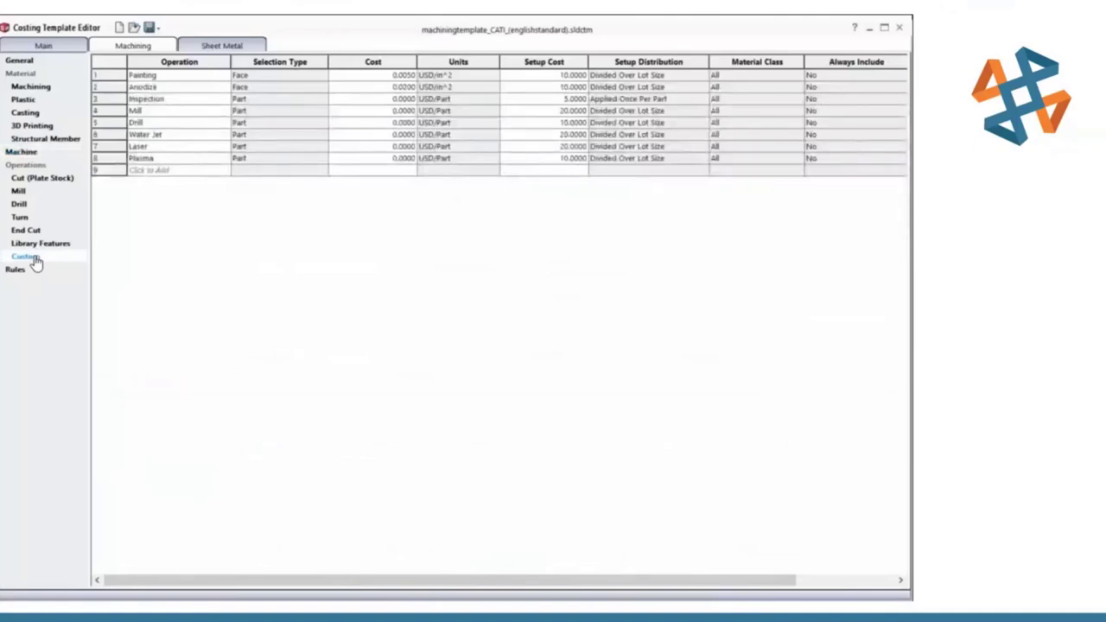